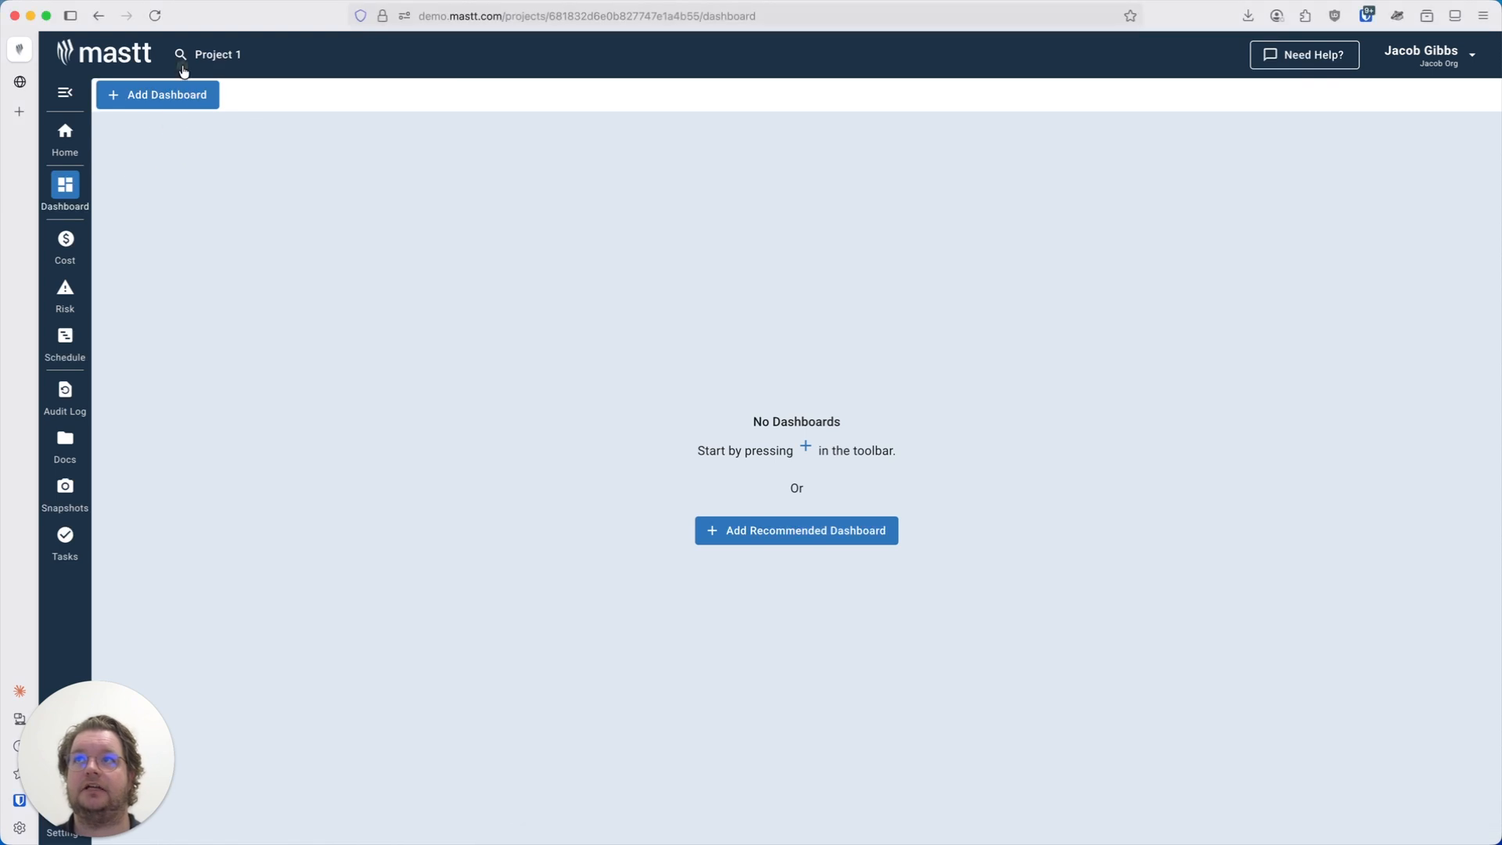
Add the recommended dashboard to the project.
left_click(827, 541)
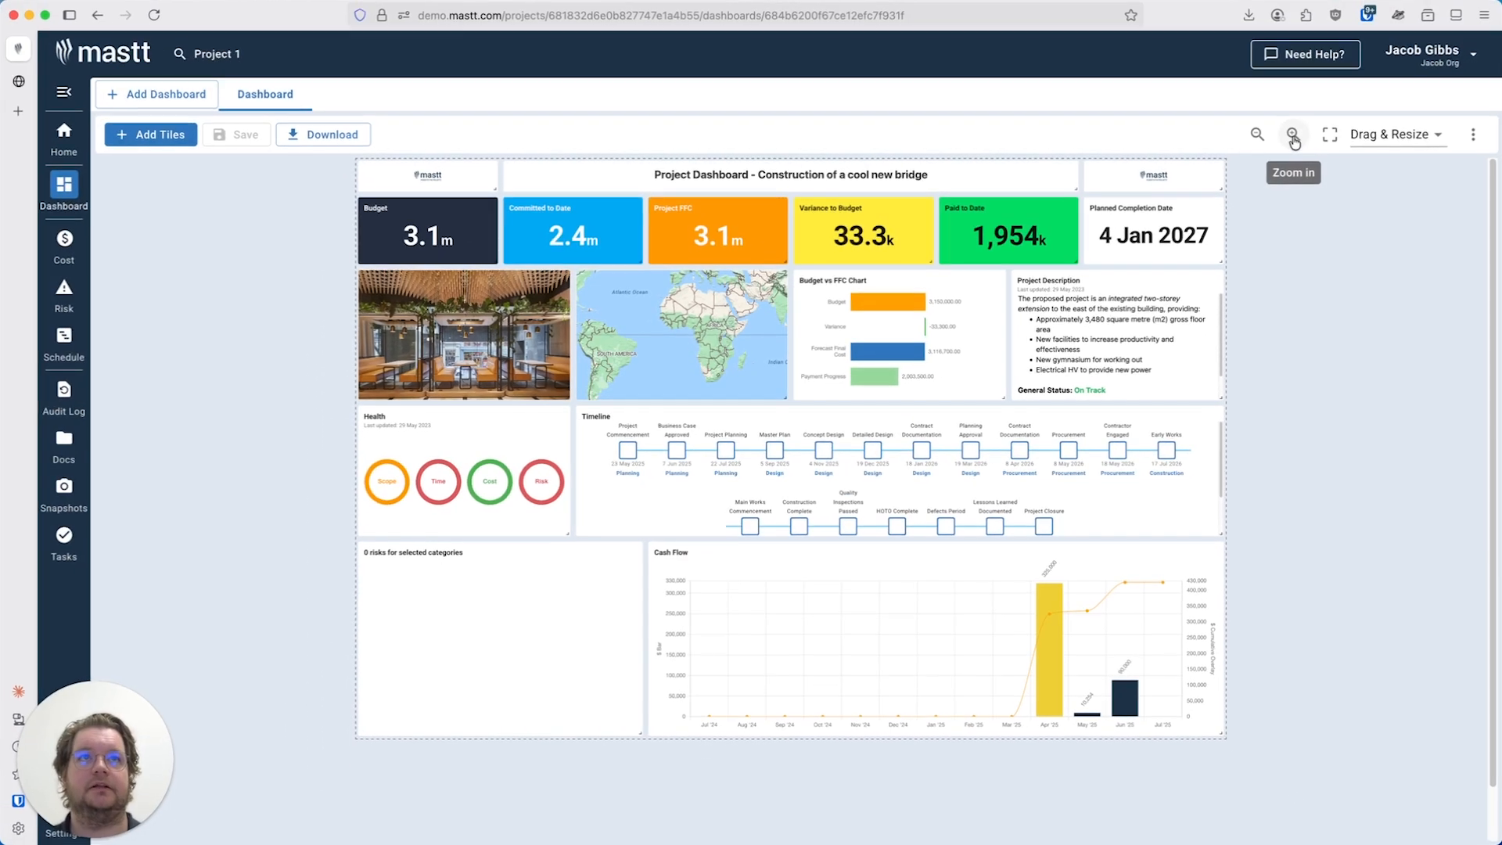
left_click(1427, 63)
left_click(1256, 135)
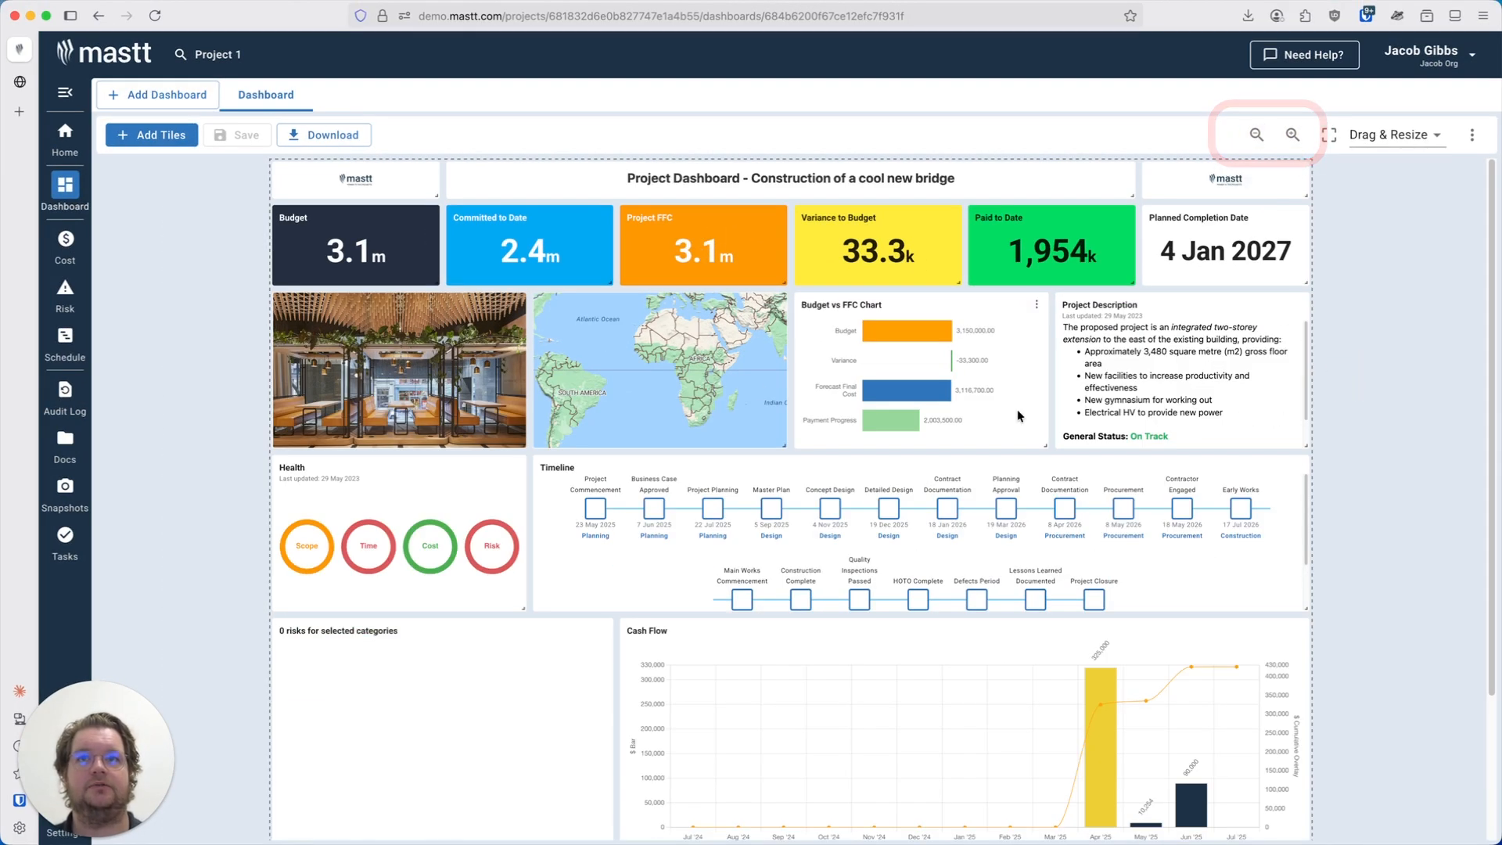
Nudge the map tile and slightly resize the Budget vs FFC chart tile on the dashboard layout.
left_click(645, 337)
mouse_move(644, 336)
left_mouse_down()
mouse_move(684, 375)
mouse_move(1228, 501)
mouse_move(962, 297)
mouse_move(666, 350)
mouse_move(646, 340)
left_mouse_up()
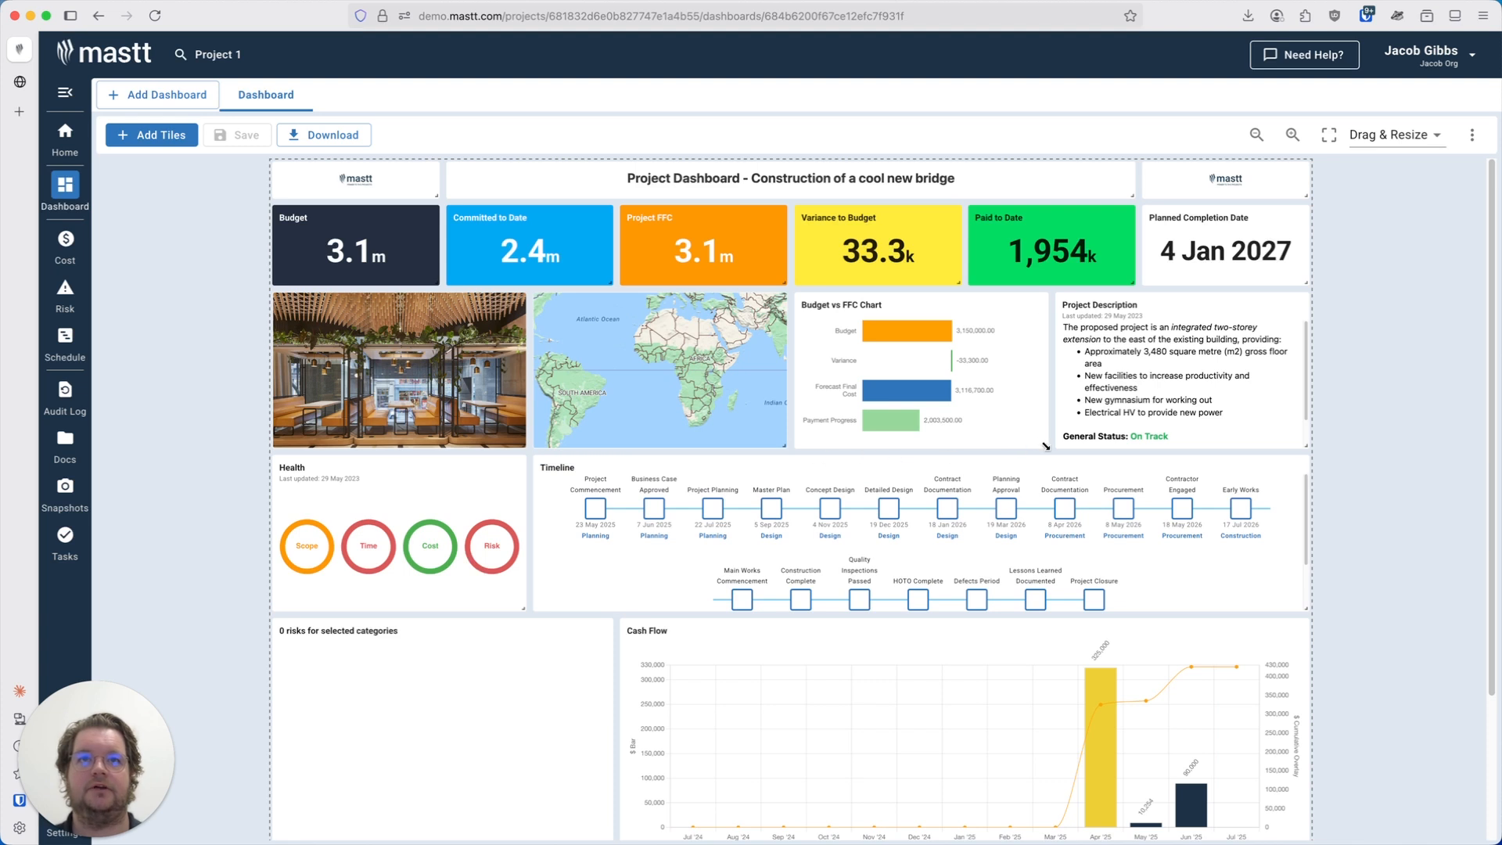
mouse_move(1042, 445)
left_mouse_down()
mouse_move(1142, 440)
mouse_move(1265, 554)
mouse_move(948, 409)
mouse_move(834, 326)
mouse_move(1029, 459)
mouse_move(1045, 454)
left_mouse_up()
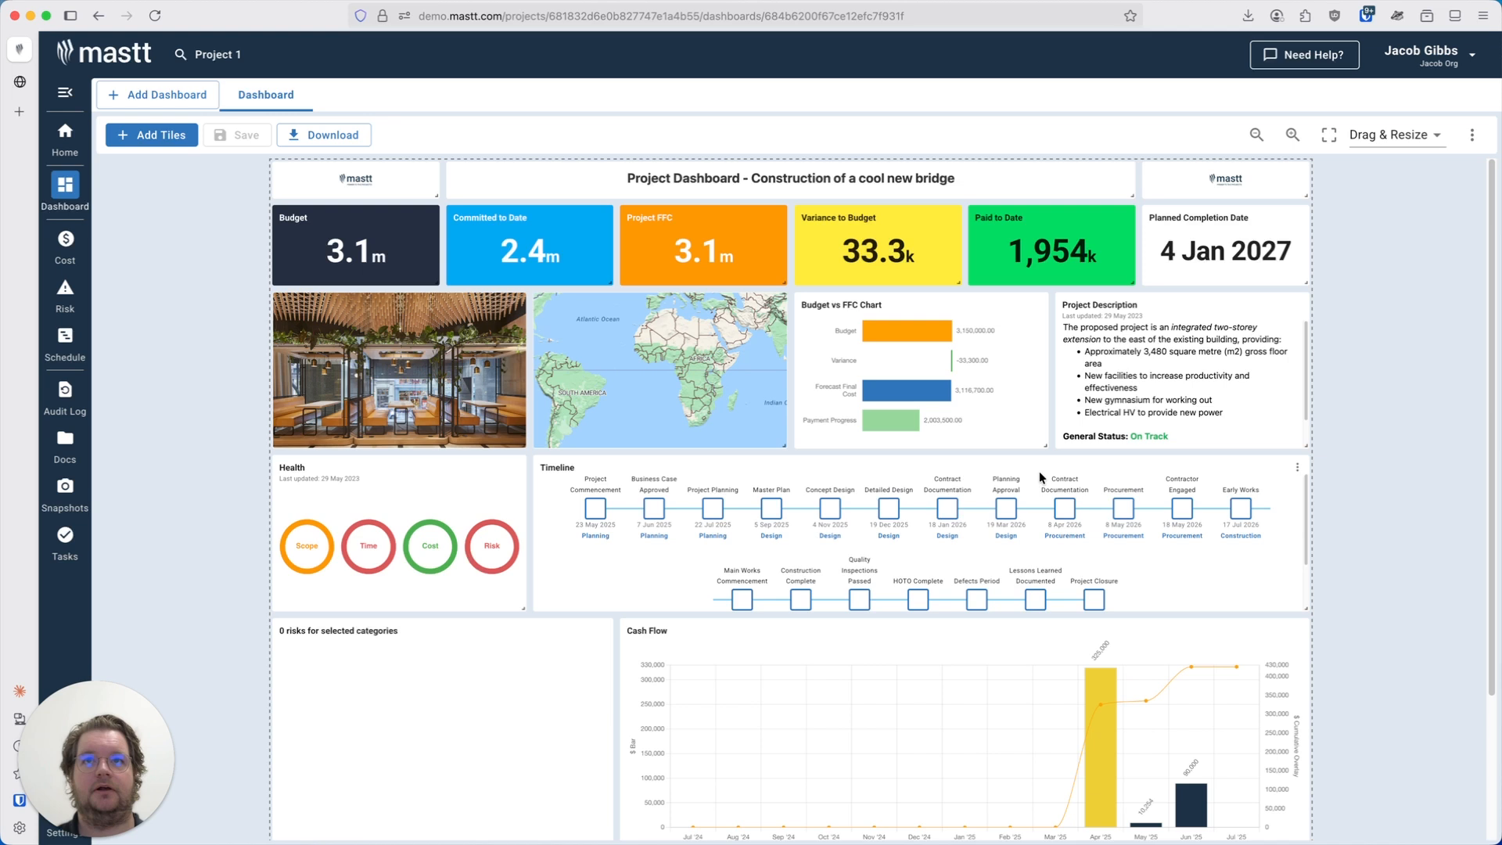
mouse_move(612, 284)
left_mouse_down()
mouse_move(699, 341)
mouse_move(788, 337)
mouse_move(580, 270)
mouse_move(607, 274)
left_mouse_up()
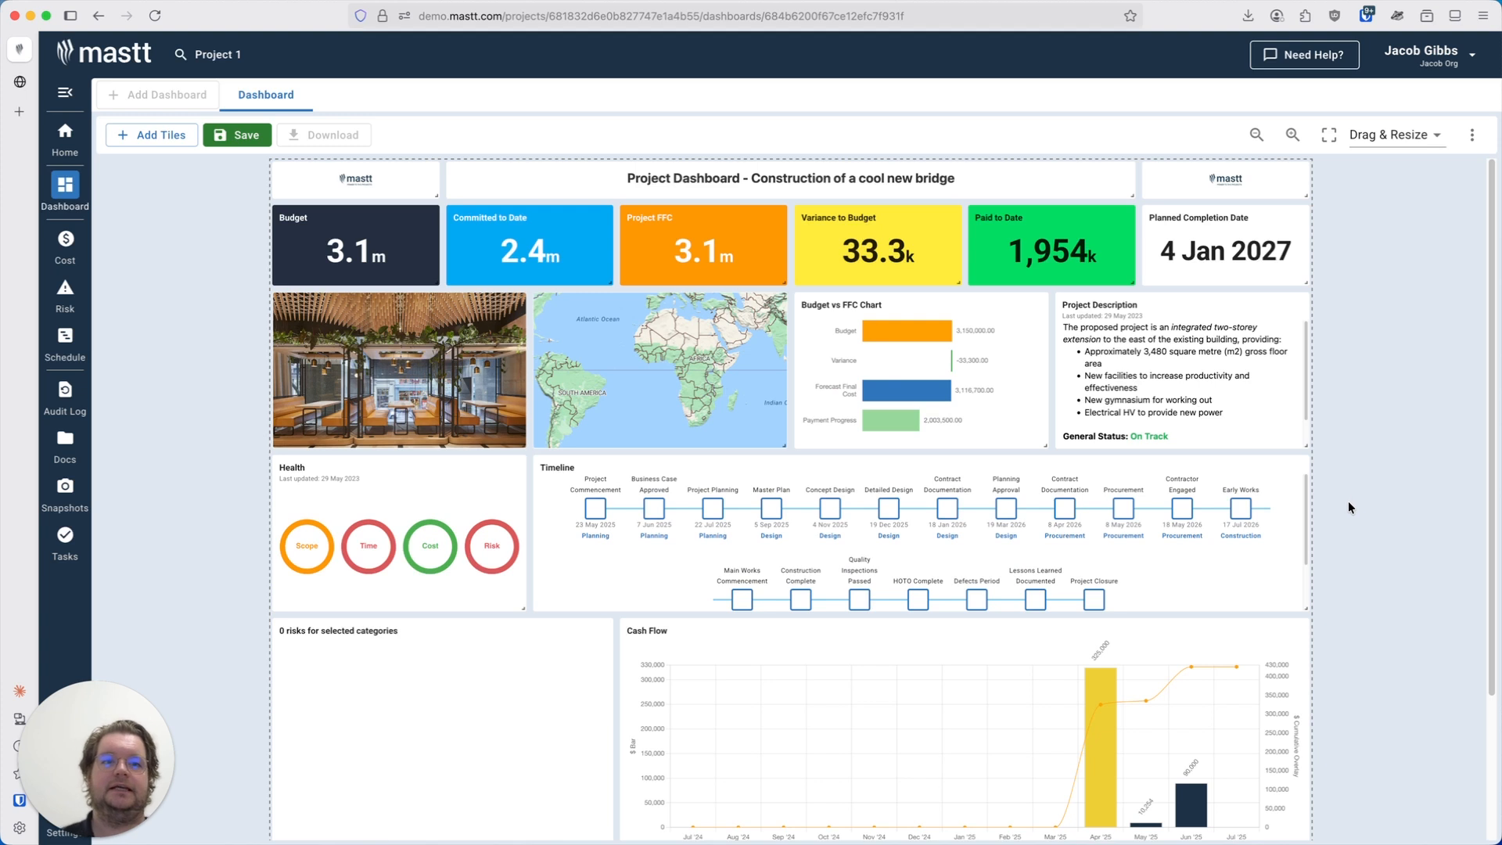
Open the tile library and browse the tiles offered in each category.
left_click(159, 138)
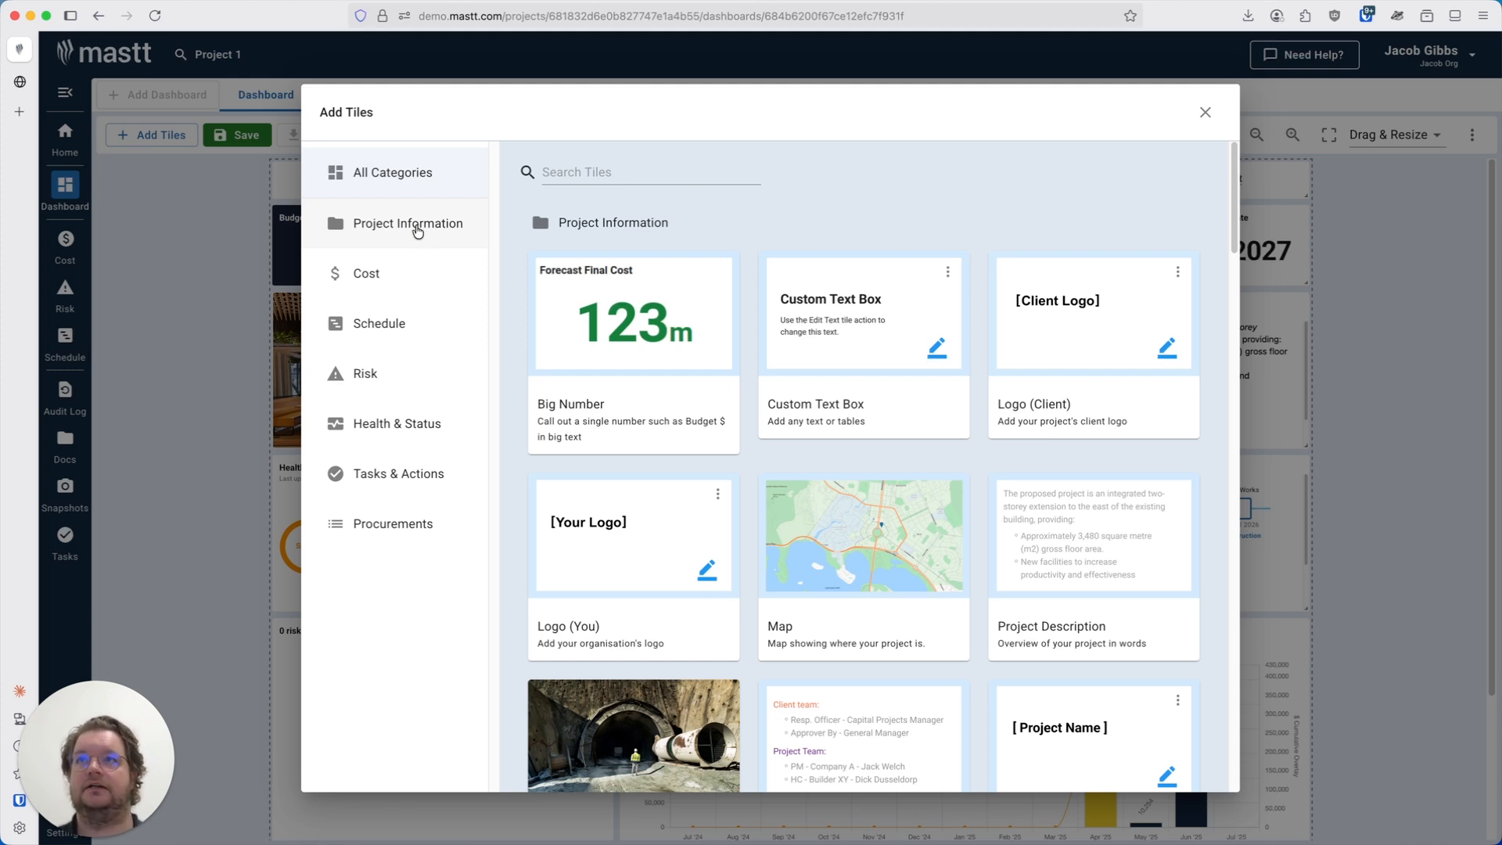
mouse_move(866, 346)
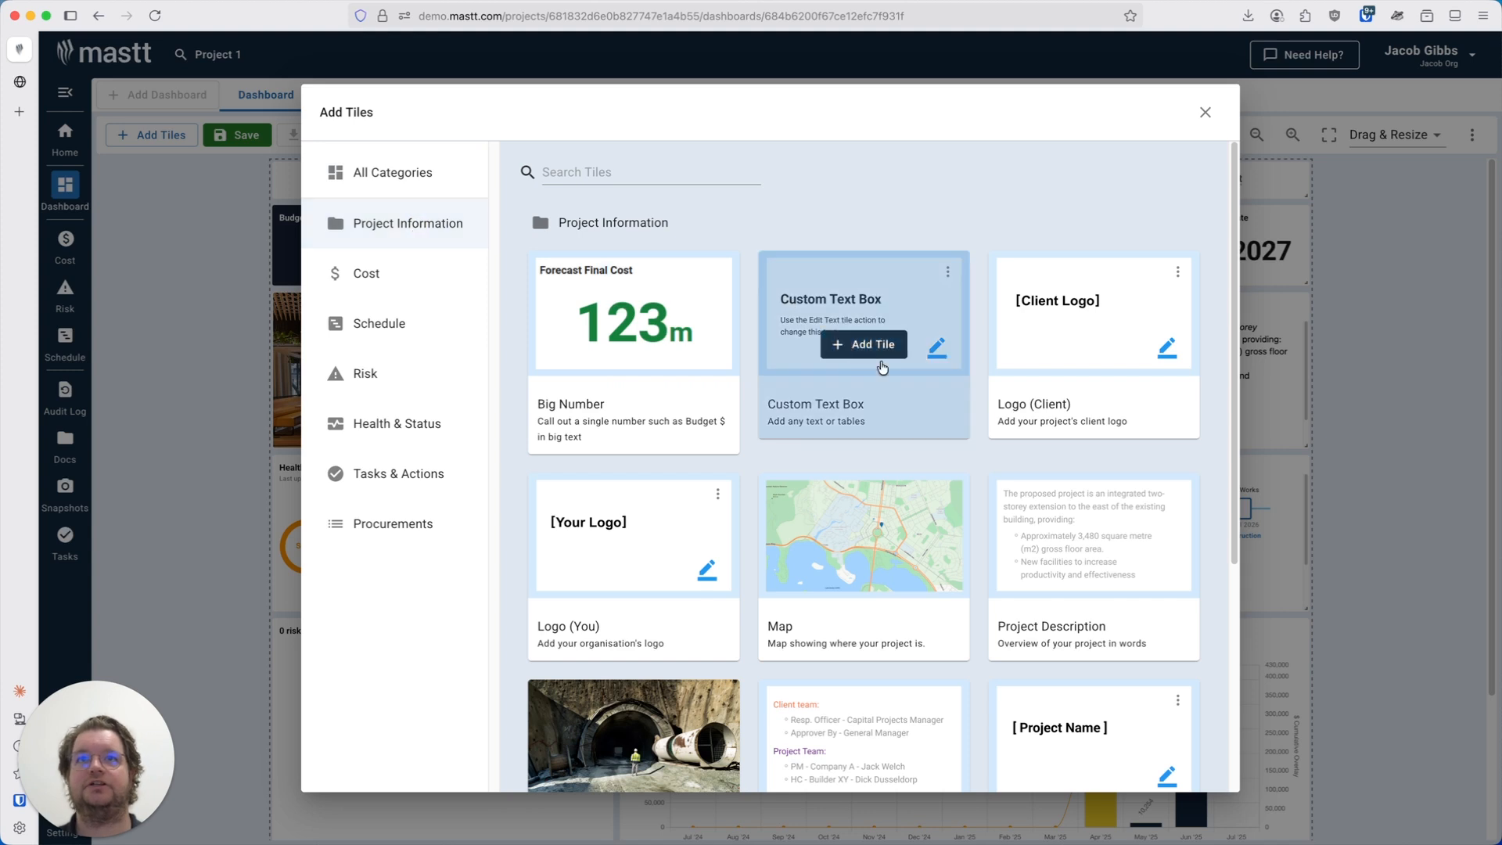
scroll(869, 335, "down", 1)
scroll(869, 335, "down", 3)
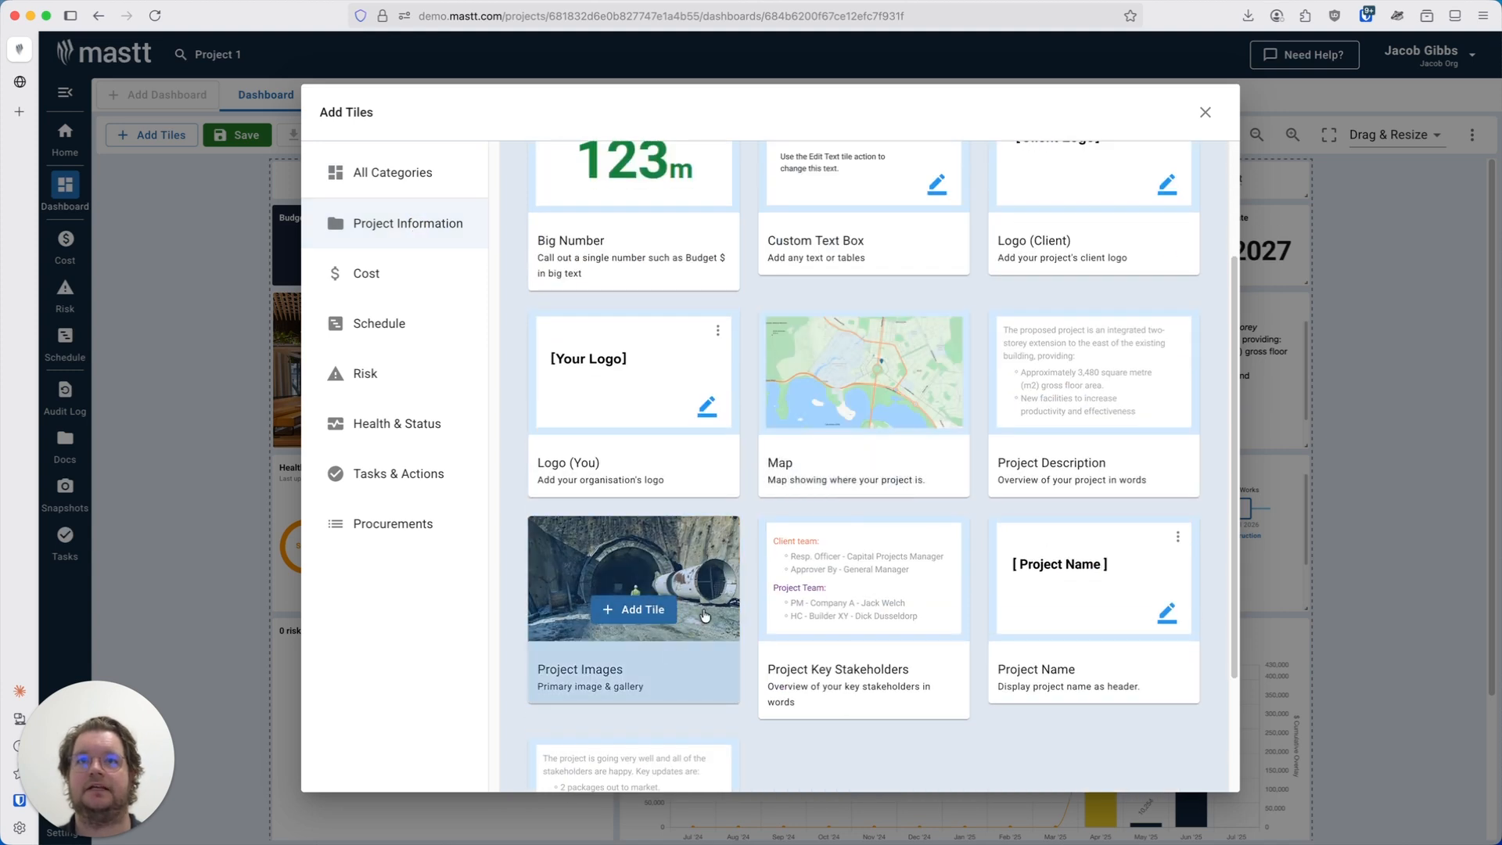
left_click(406, 291)
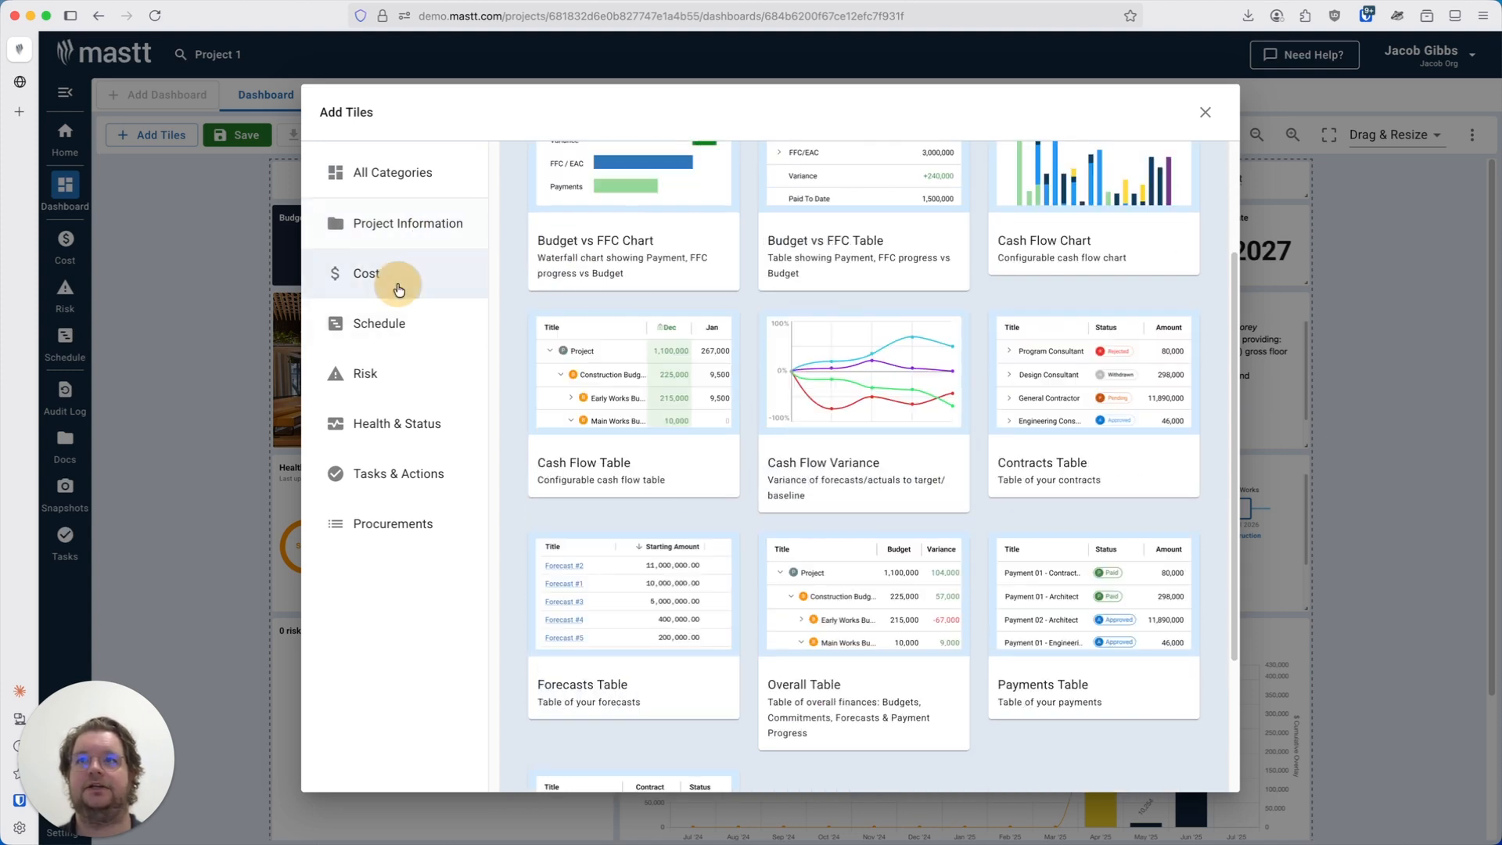
scroll(767, 428, "up", 1)
scroll(767, 428, "up", 3)
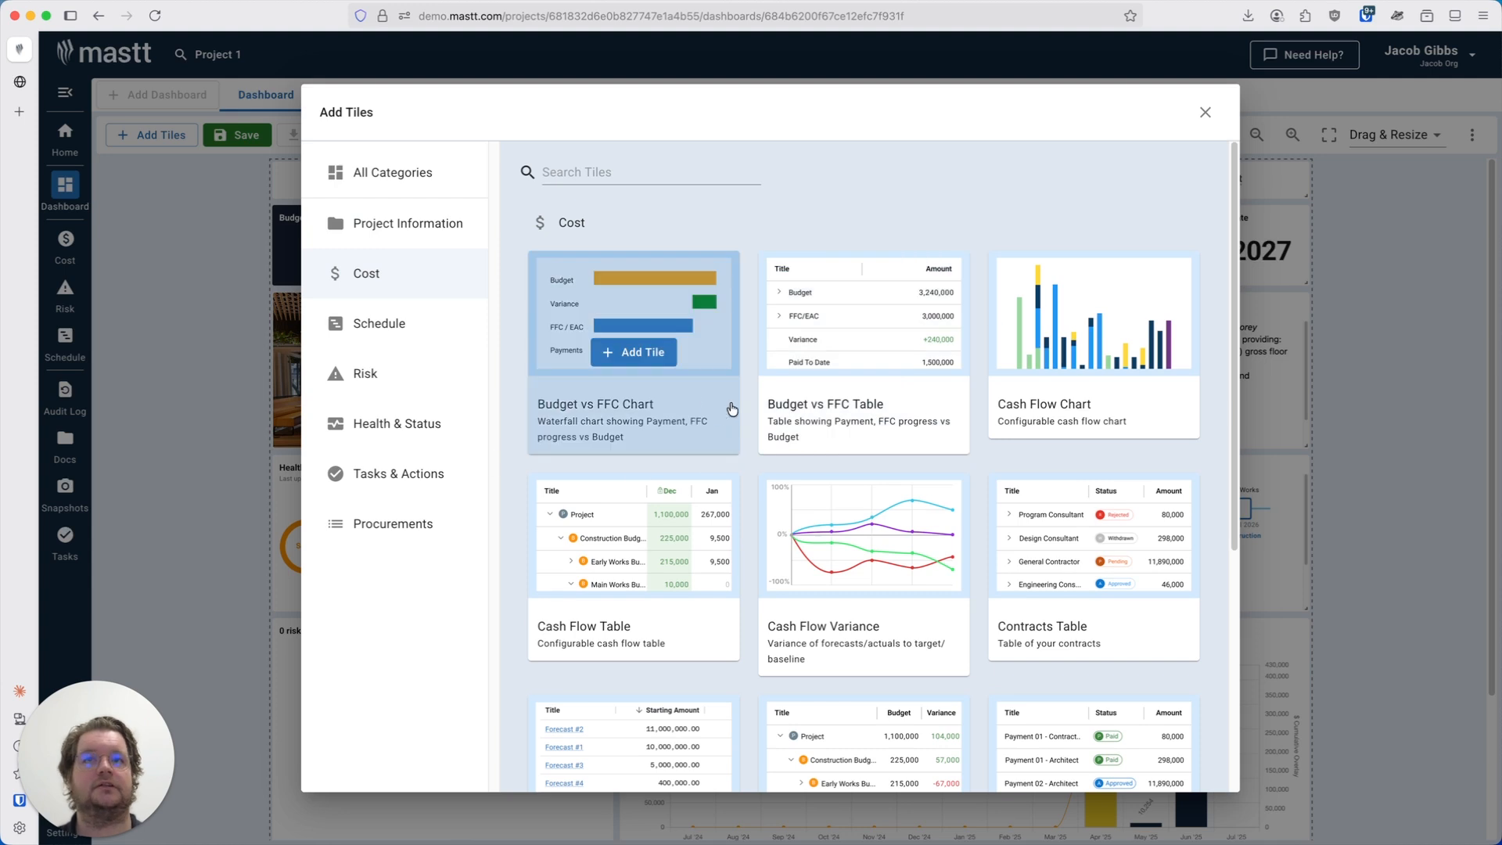
scroll(766, 414, "down", 2)
scroll(919, 435, "down", 3)
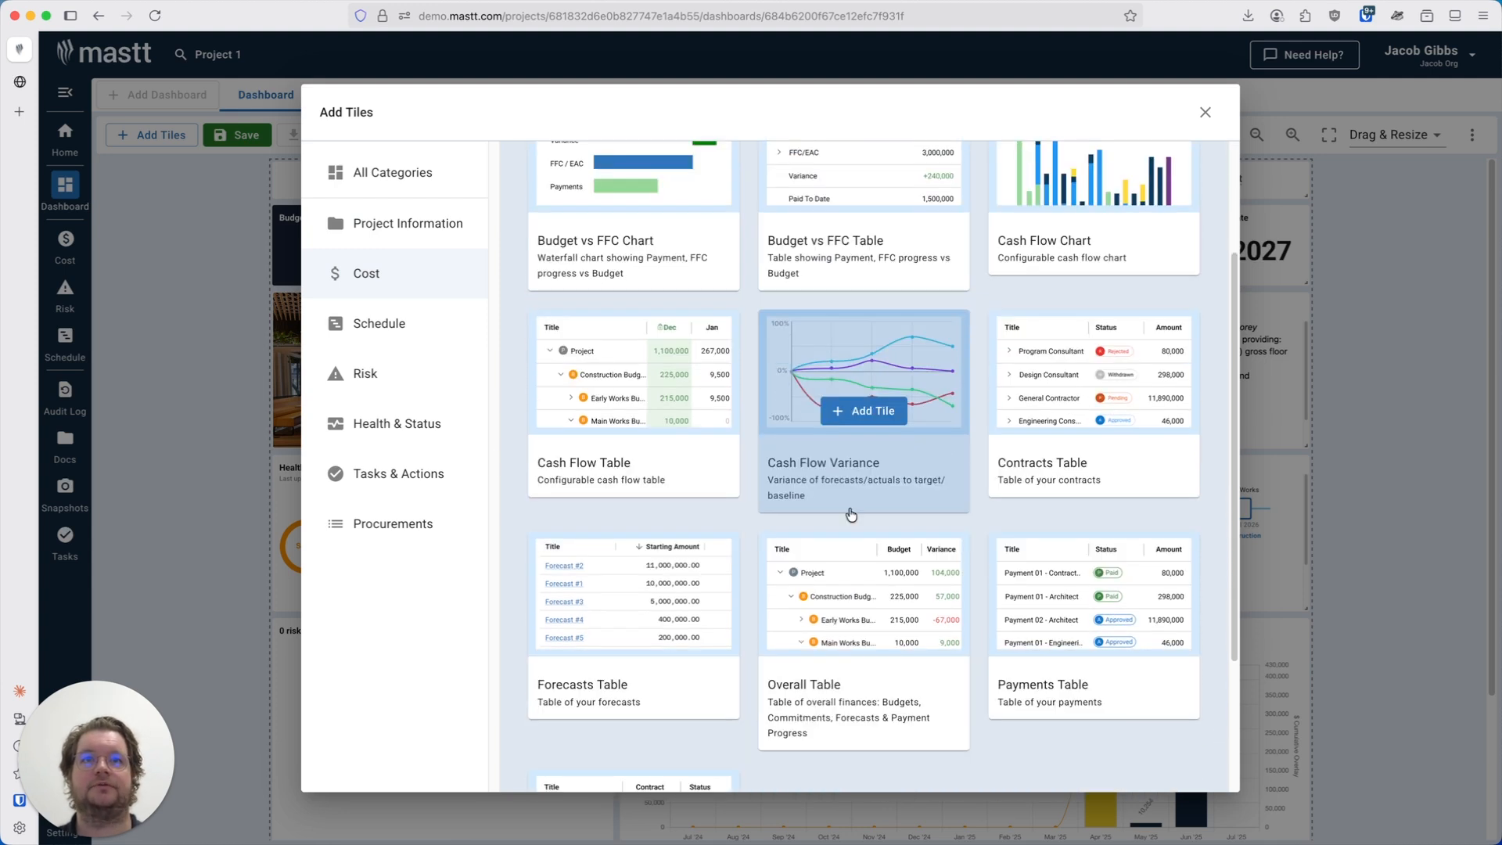
left_click(379, 324)
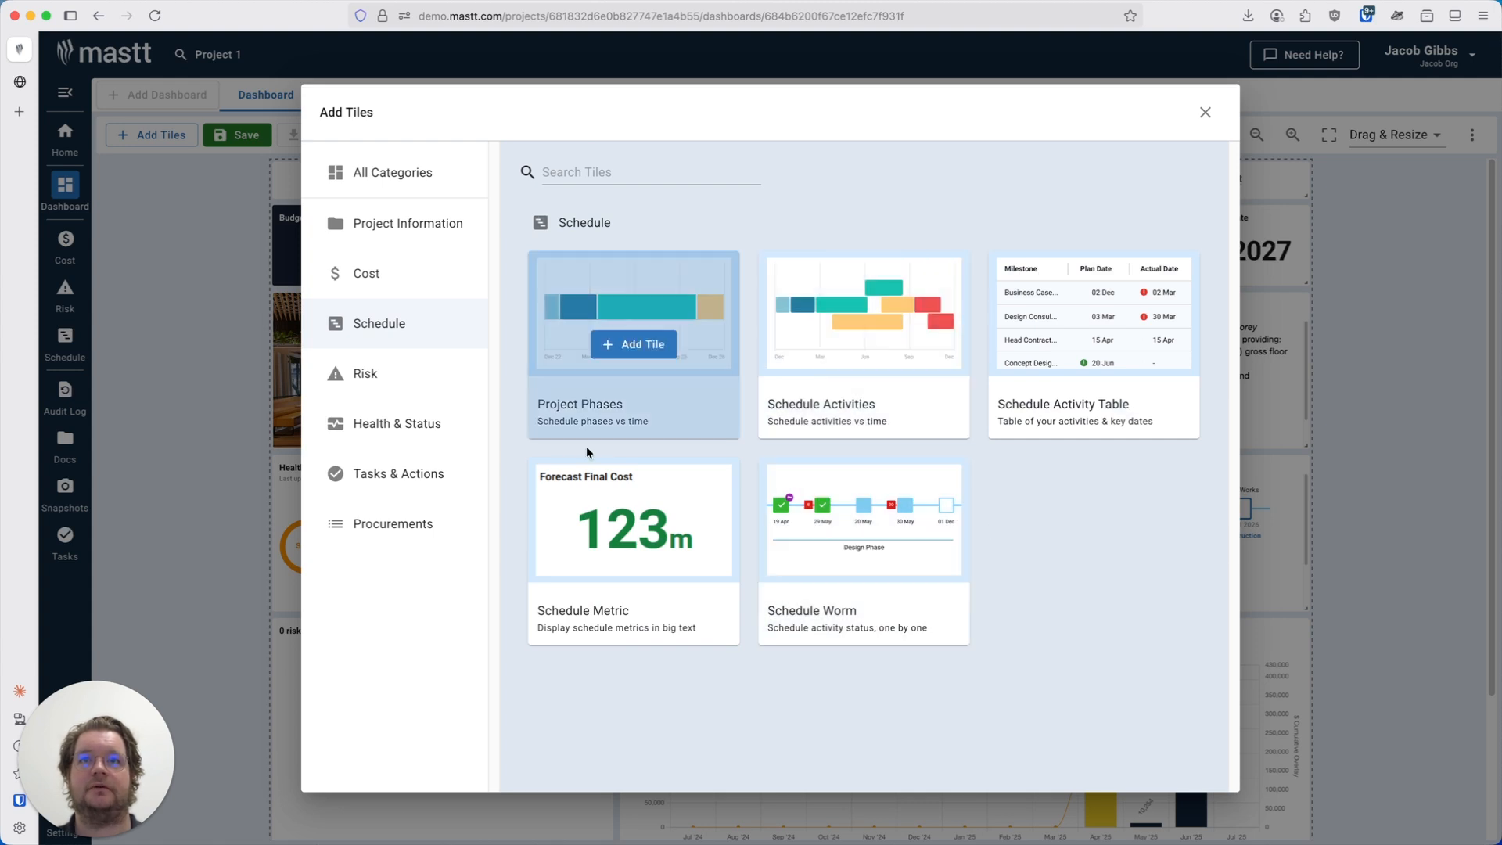
left_click(378, 380)
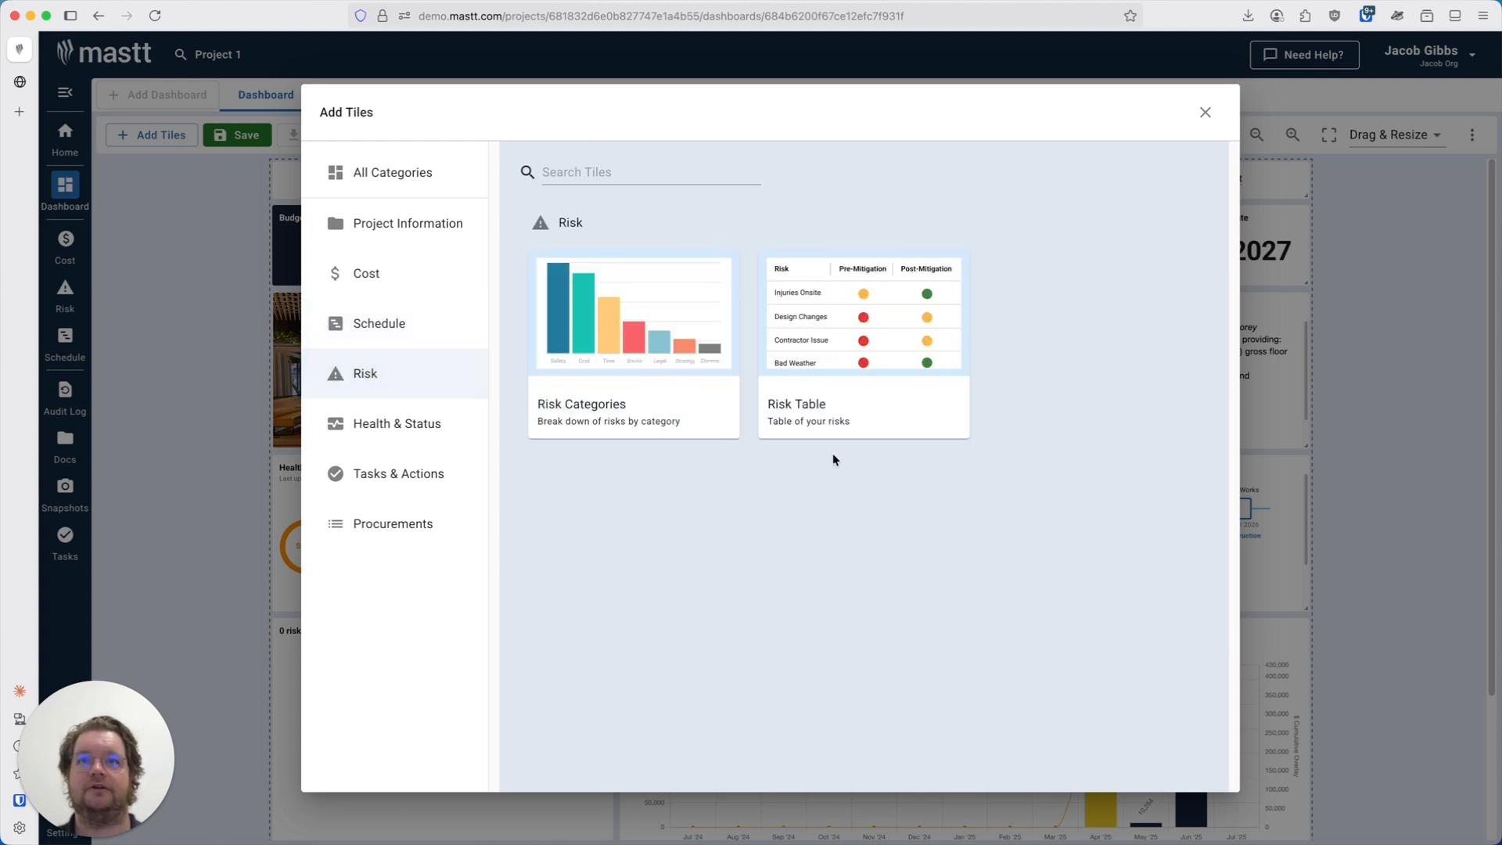
left_click(352, 421)
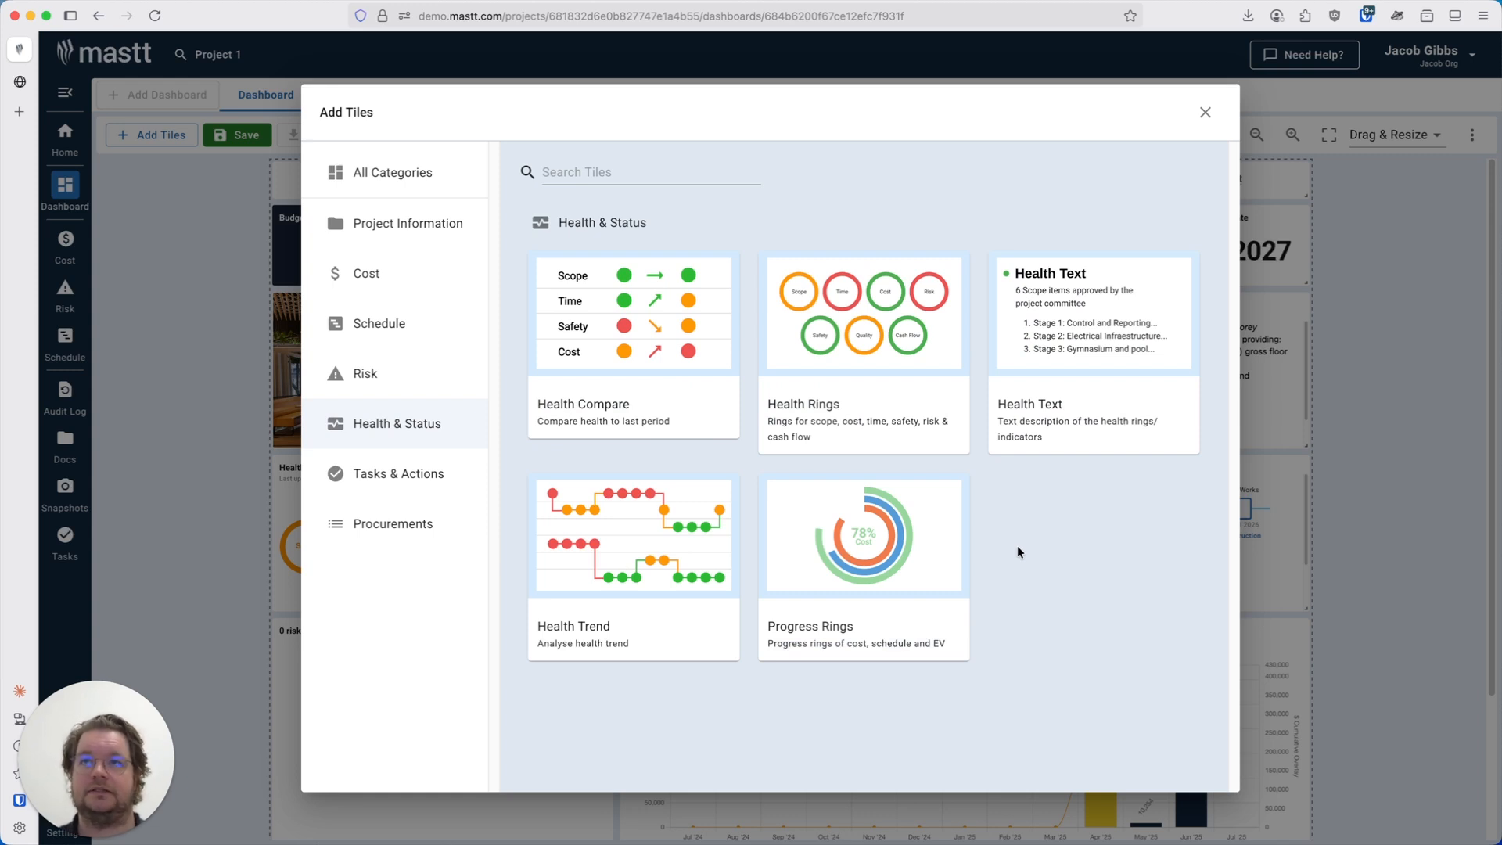
left_click(398, 473)
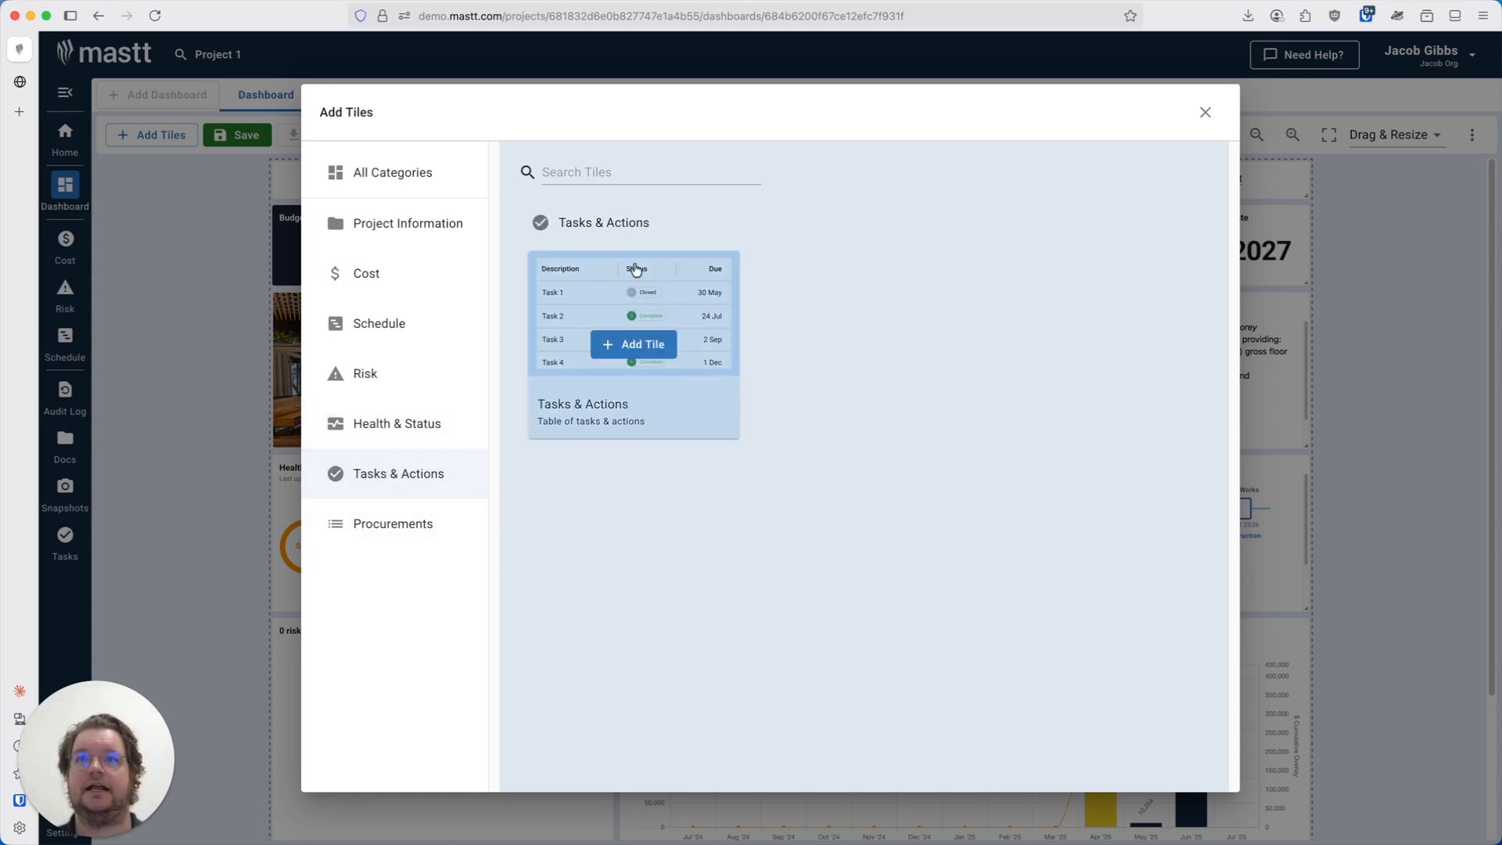
left_click(433, 539)
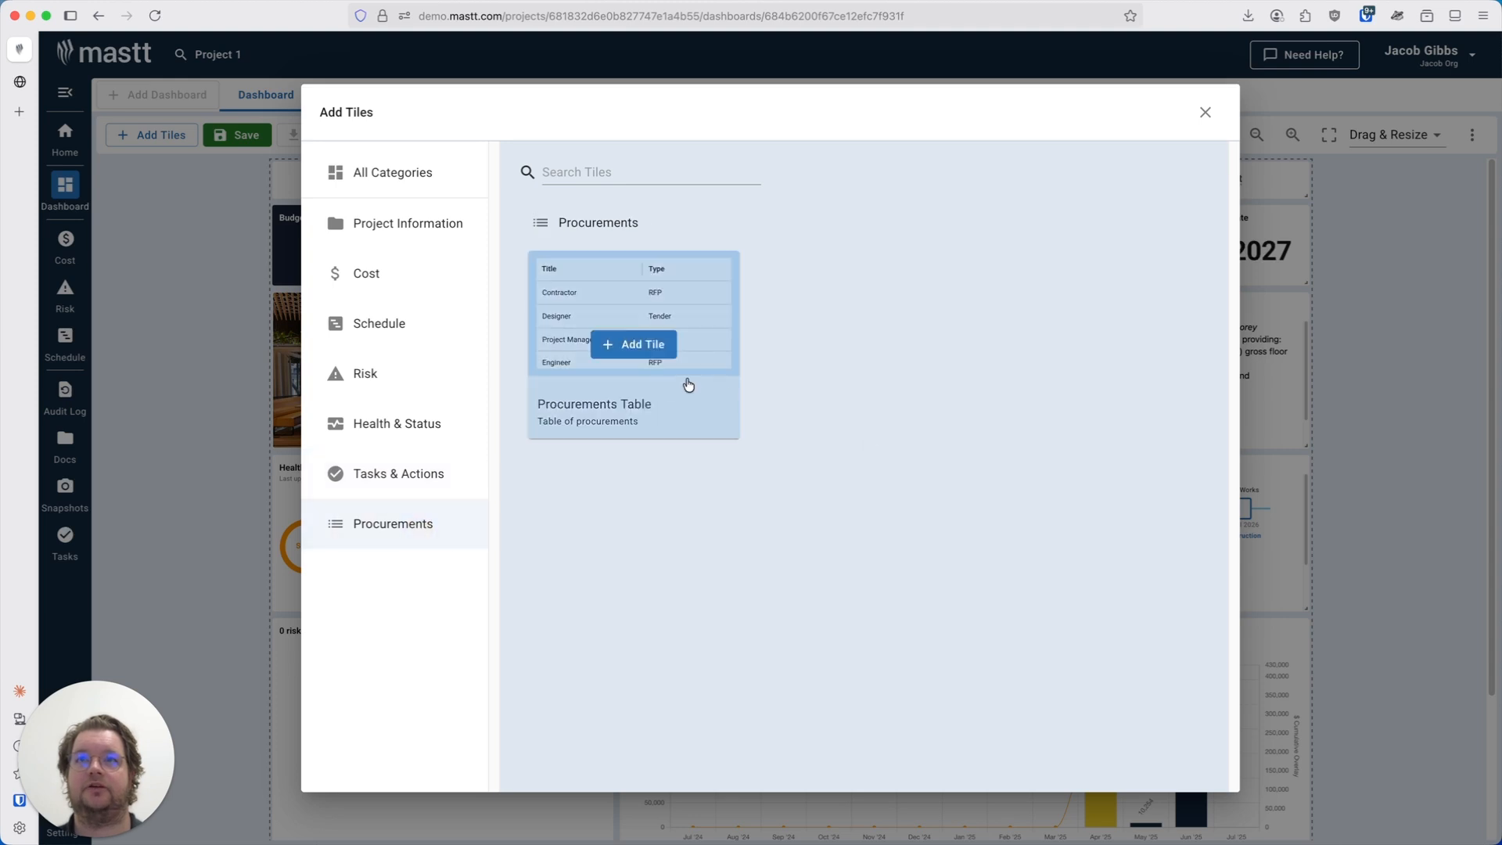
Add a Big Number tile from the Project Information category and close the tile library.
left_click(447, 229)
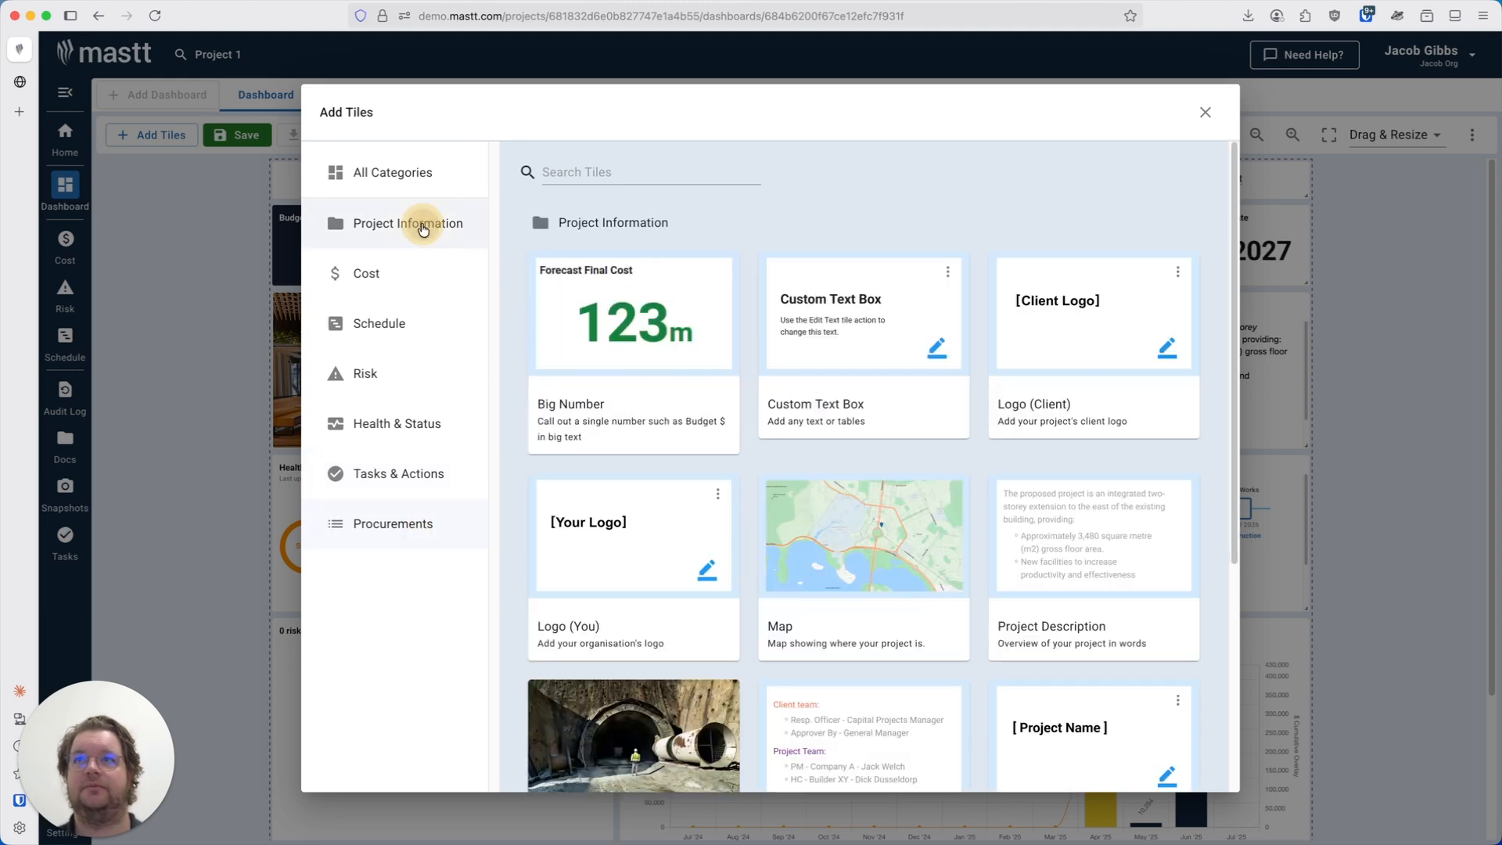
mouse_move(664, 280)
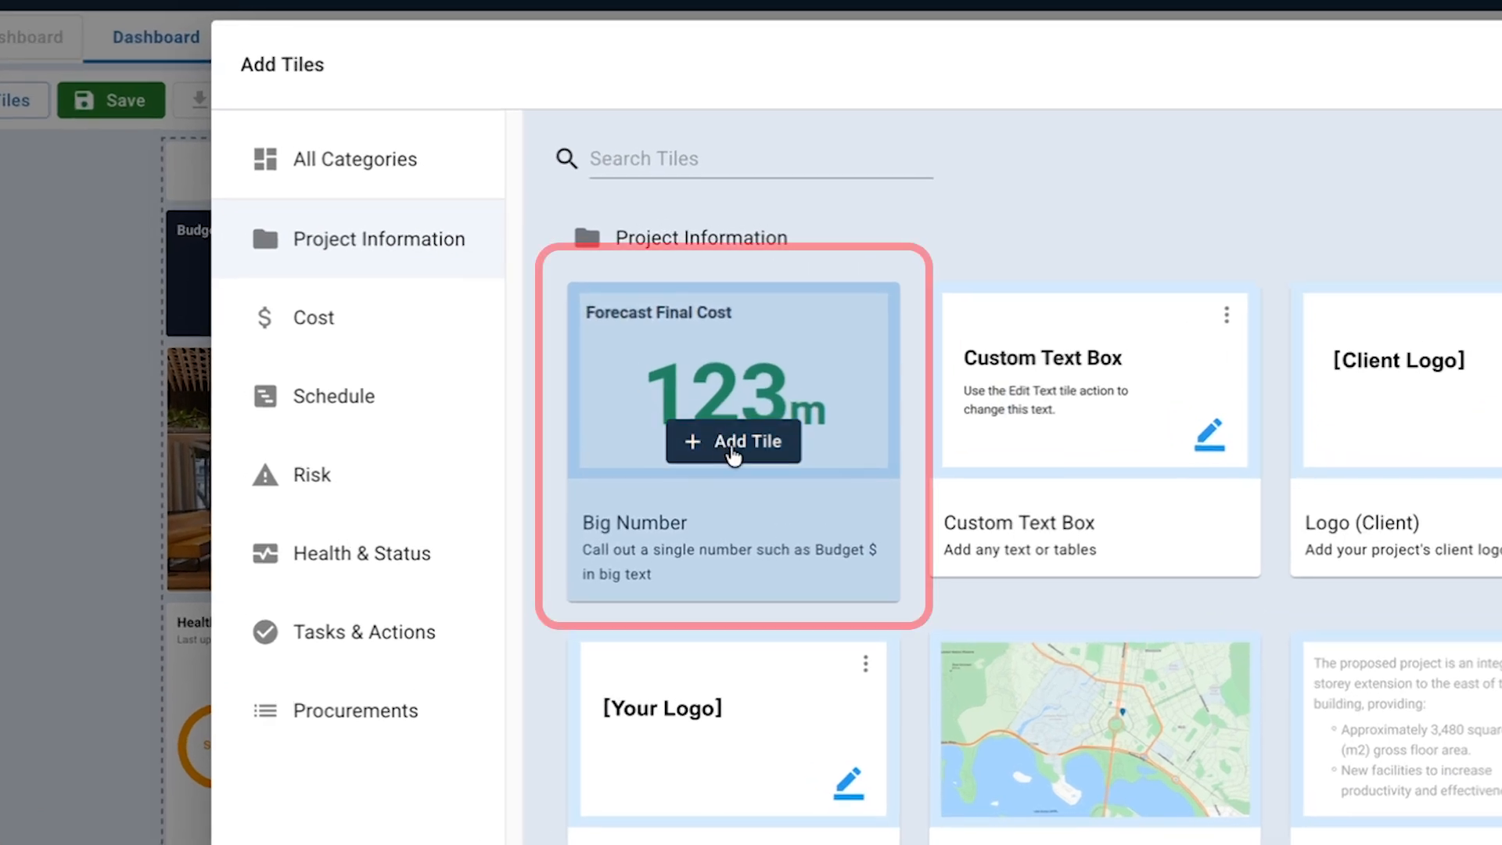
left_click(731, 444)
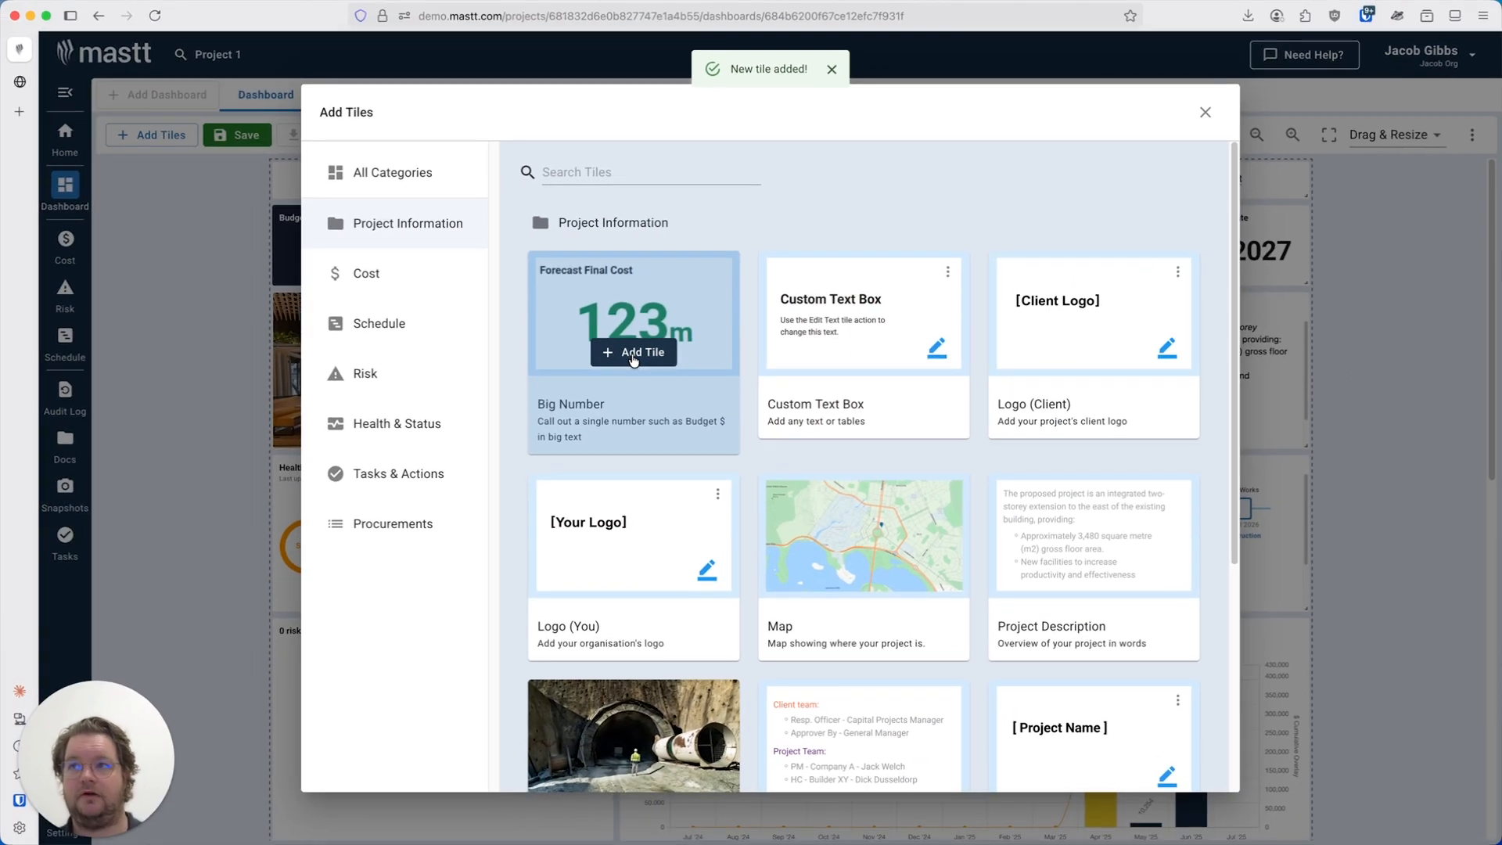
left_click(1205, 112)
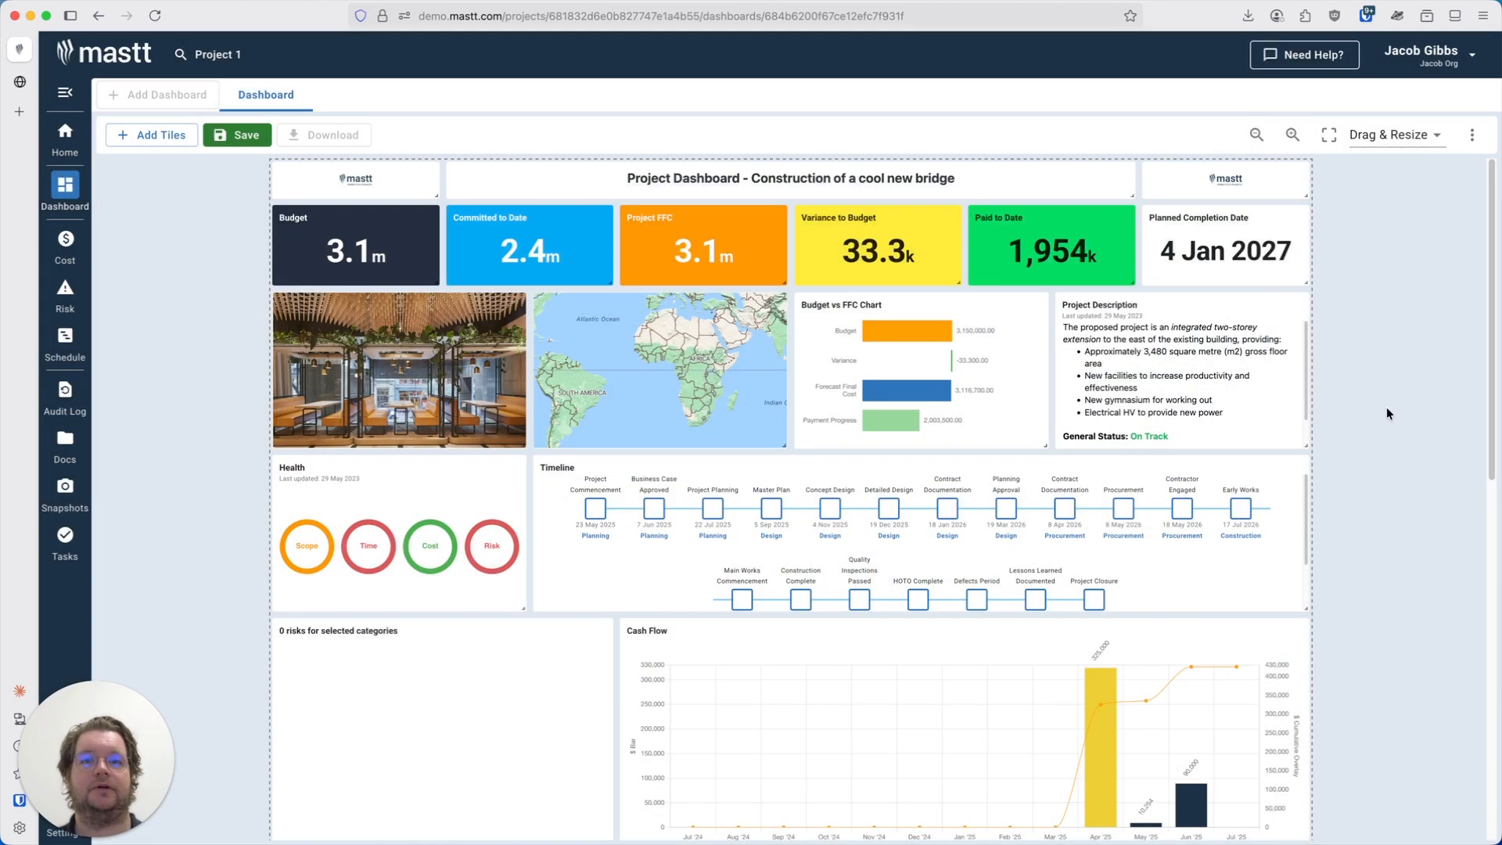
Move the new Big Number tile to the right, beneath the Cash Flow chart.
scroll(1386, 407, "down", 7)
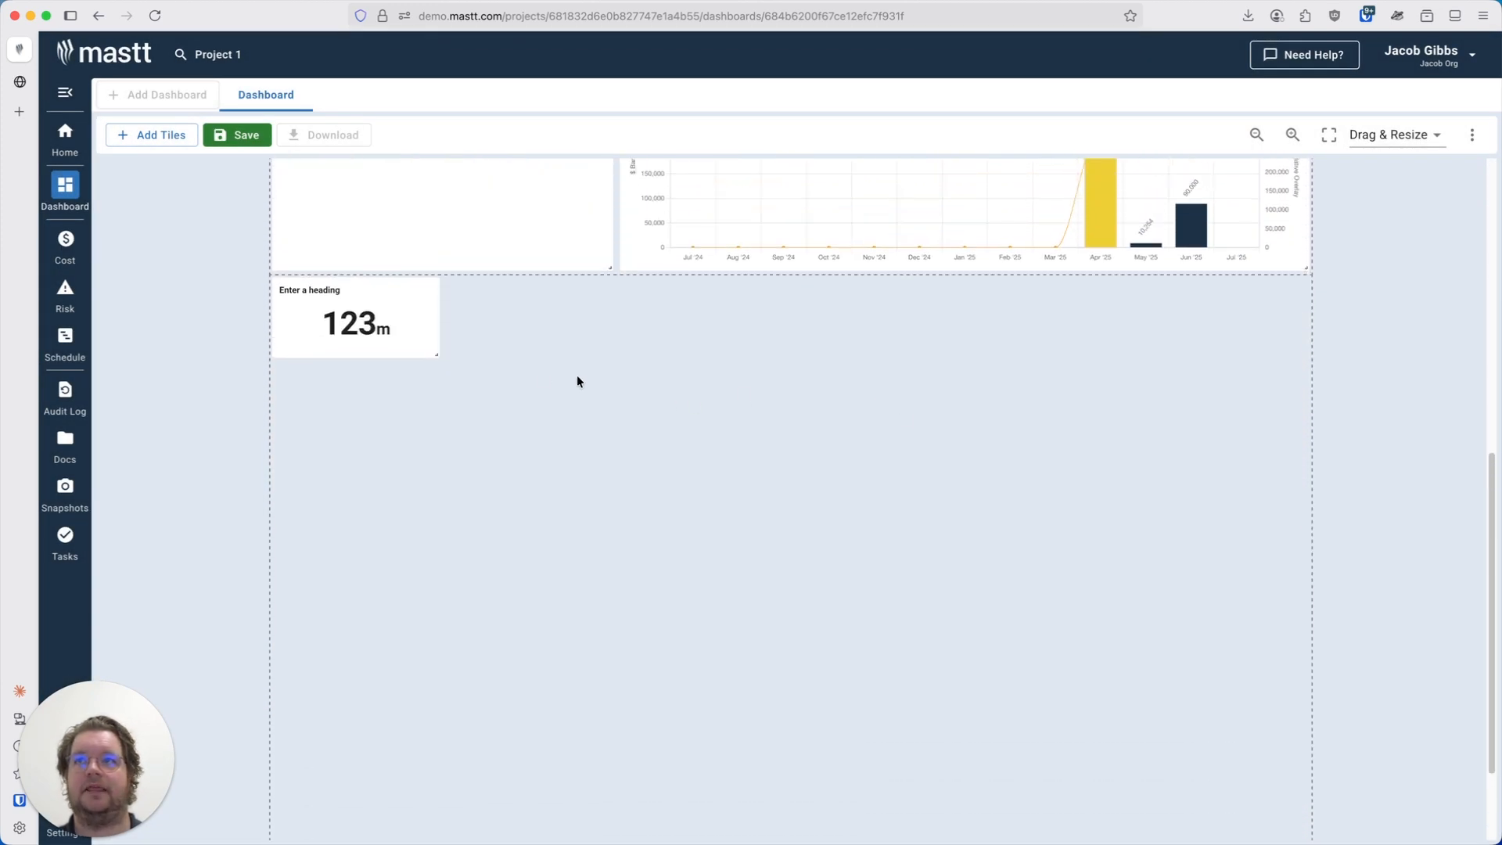
left_click_drag(413, 319, 773, 319)
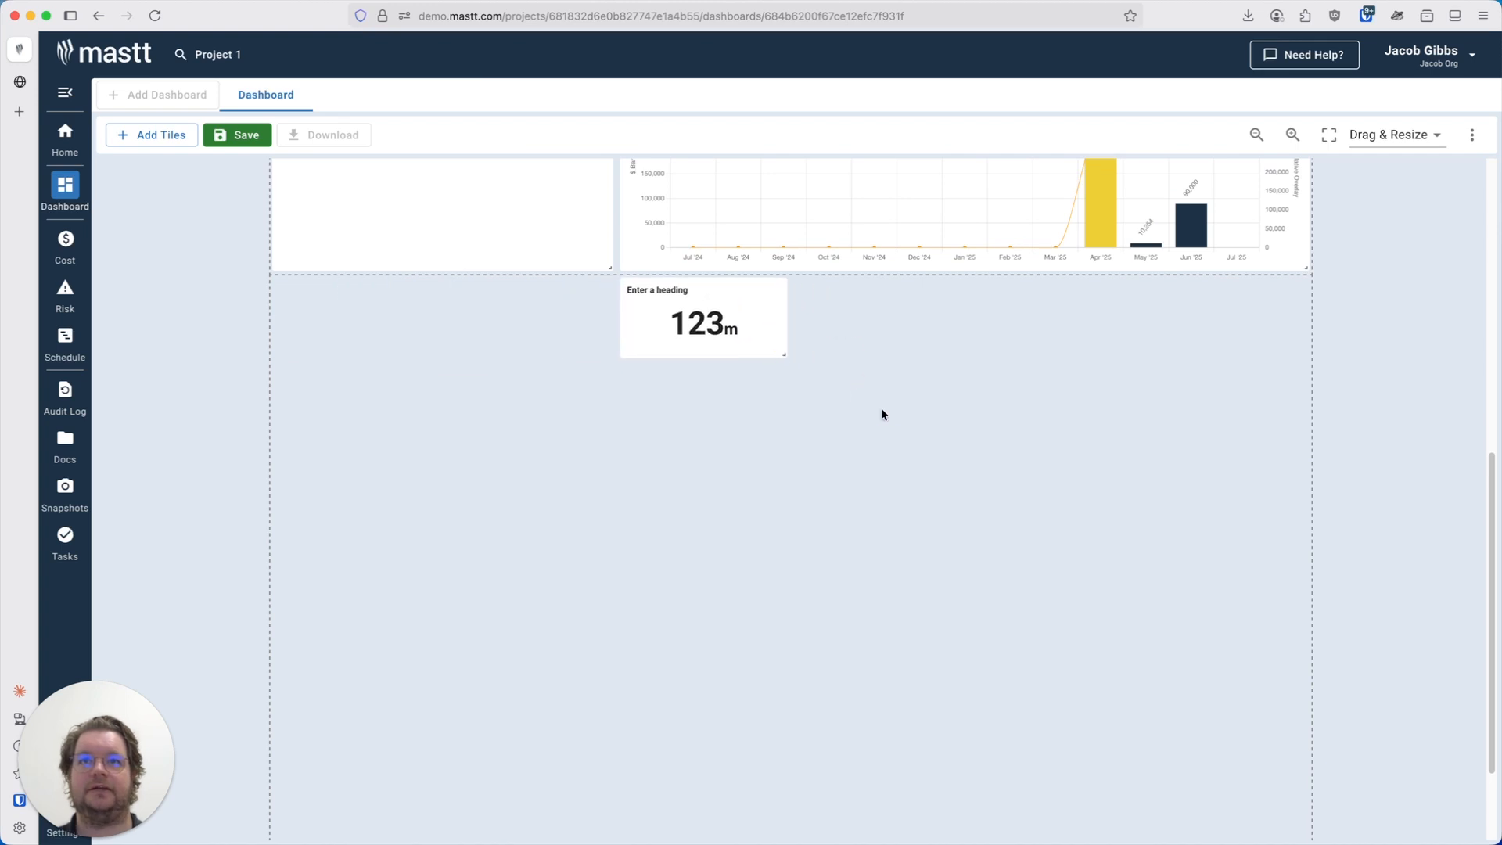
Open the Big Number tile's settings and set the number to Budget.
mouse_move(775, 301)
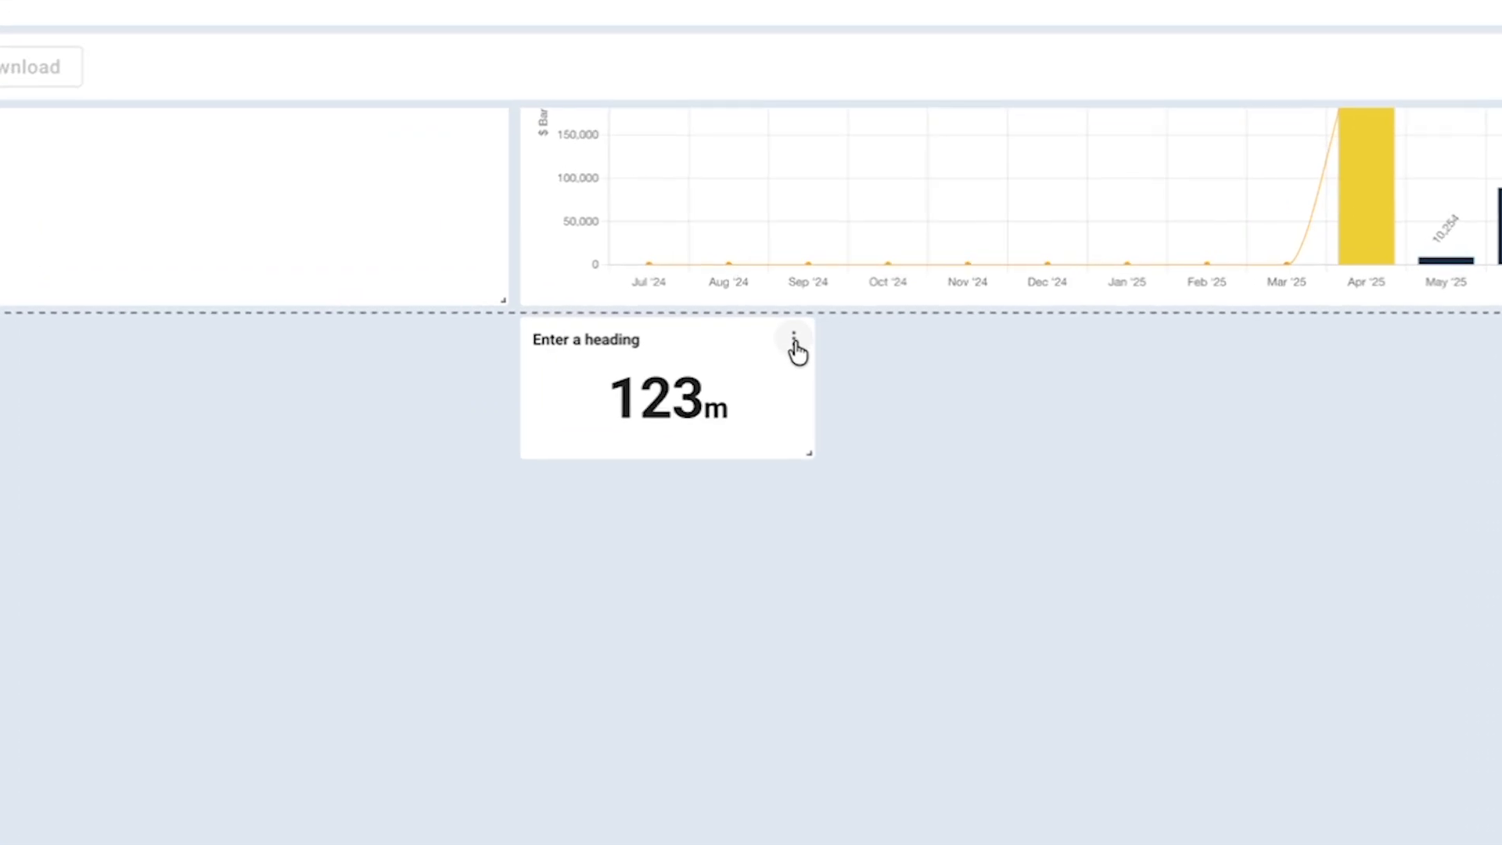
left_click(795, 345)
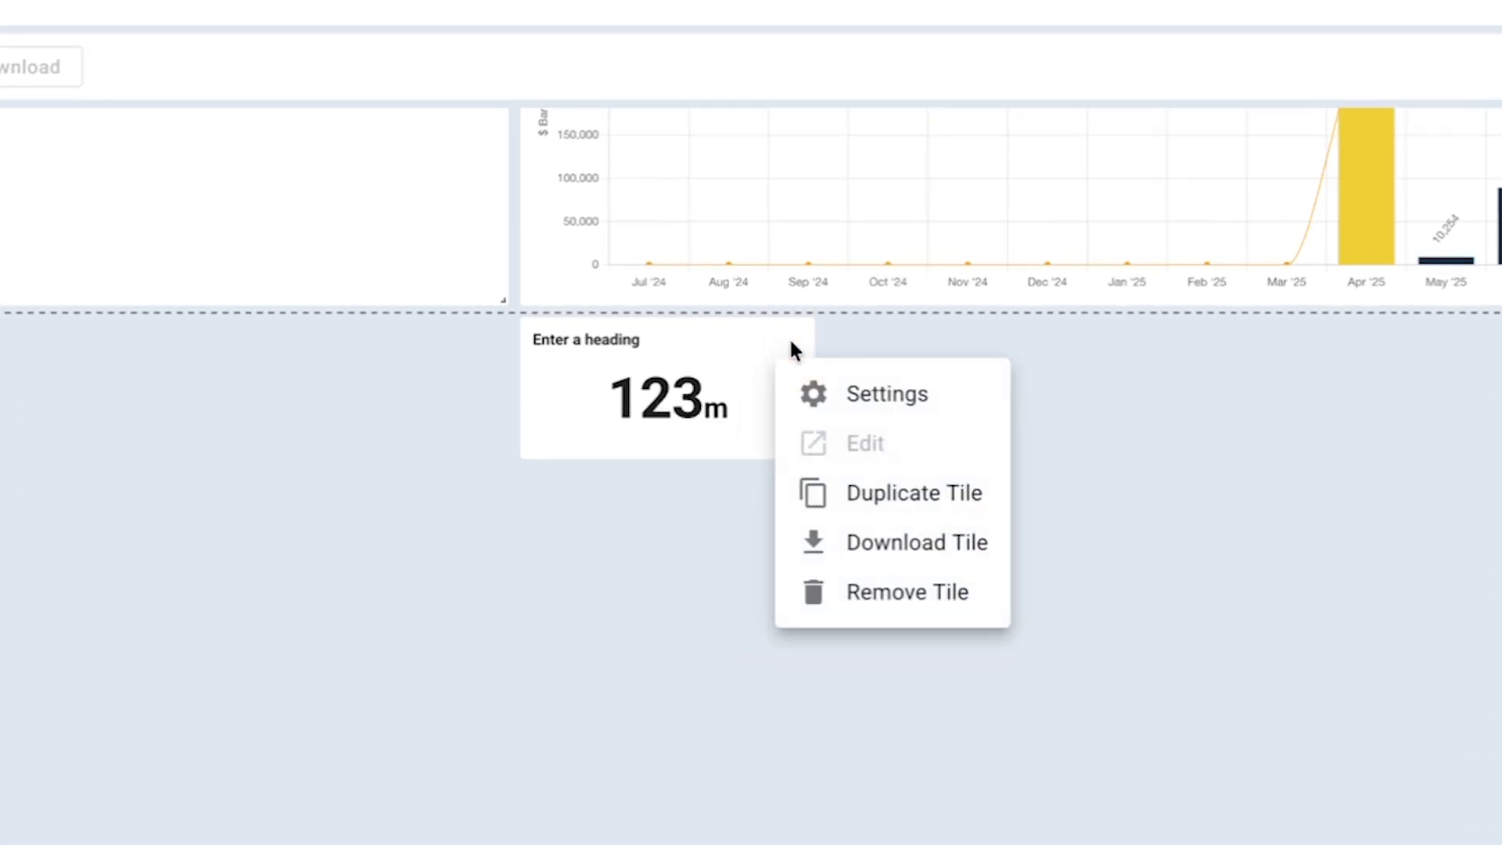
left_click(905, 400)
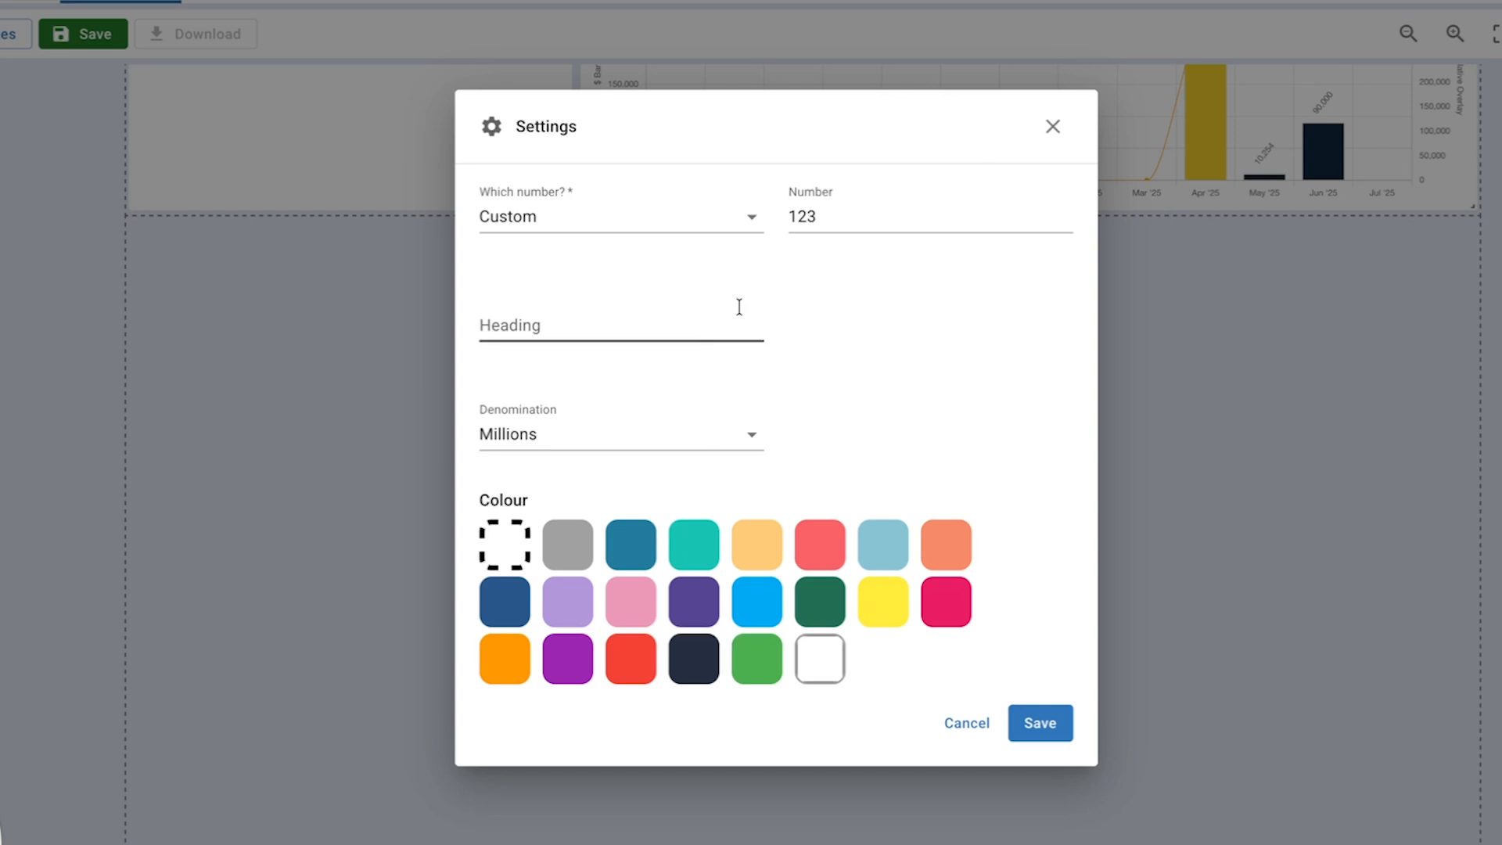
left_click(618, 210)
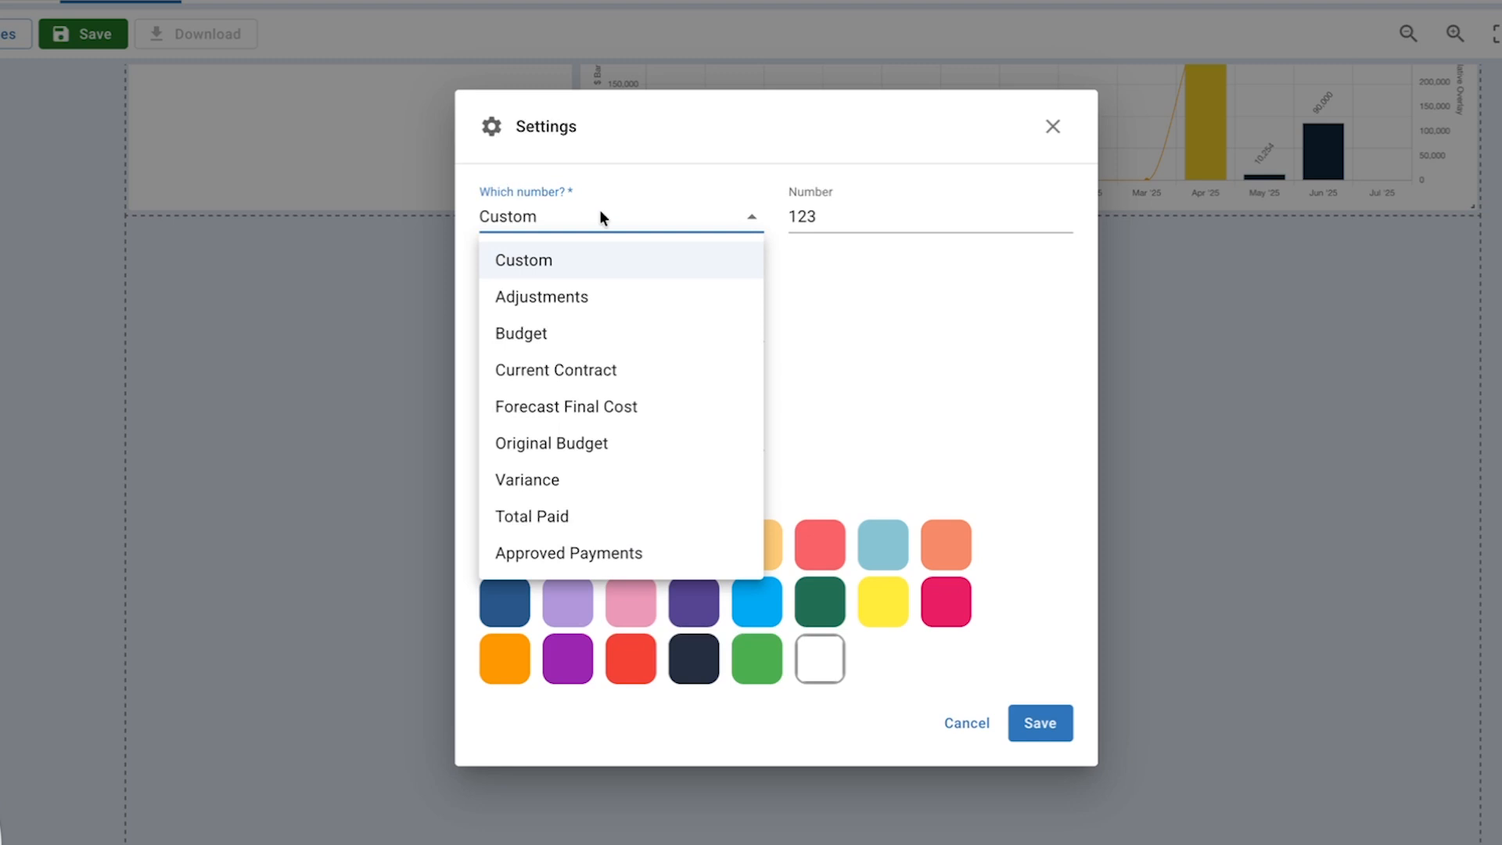
left_click(625, 335)
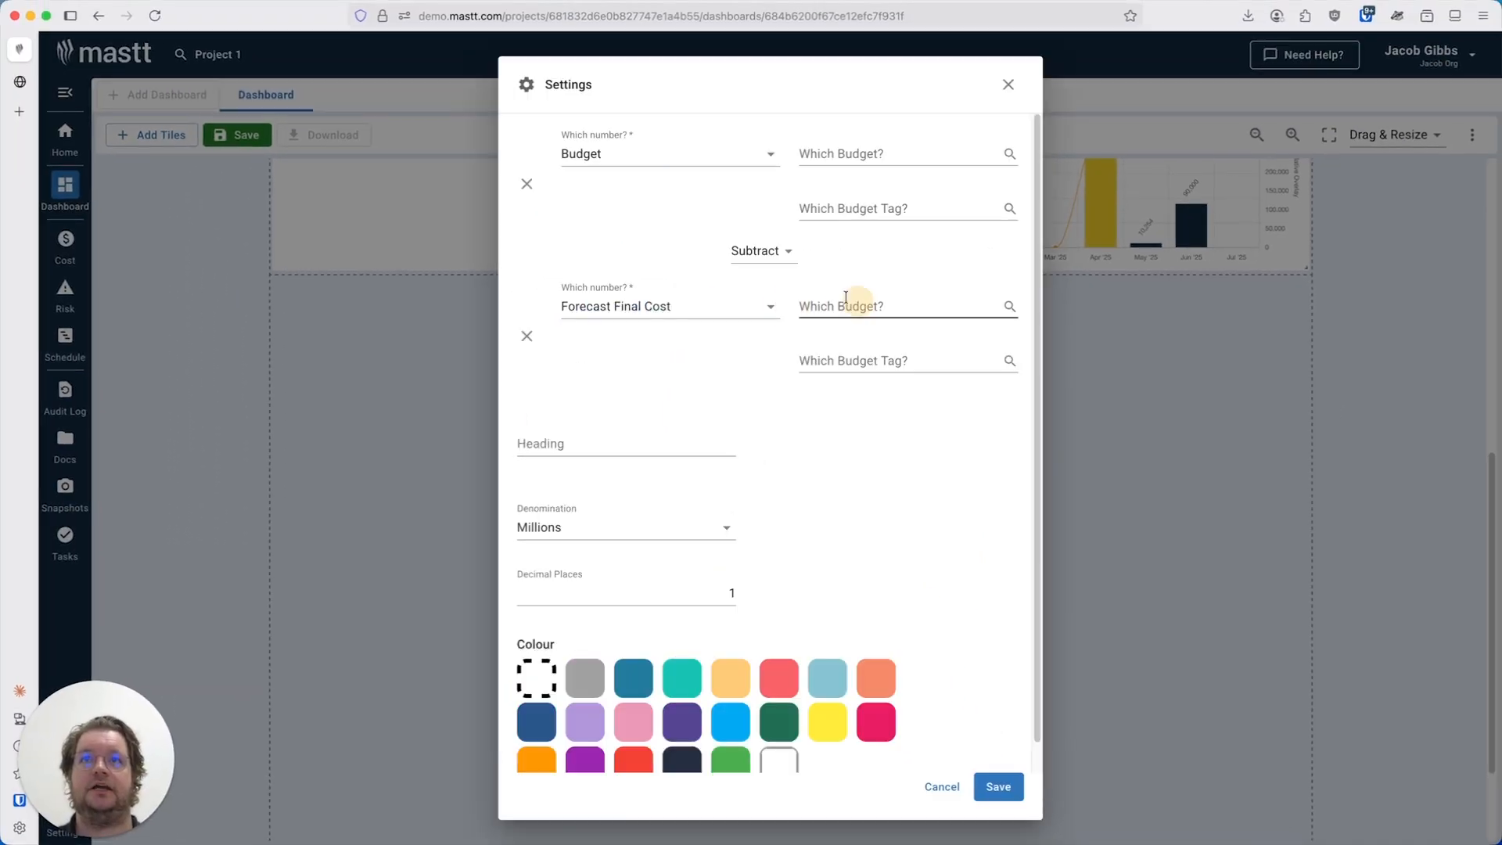
Add a second number to subtract, set to Budget using the Contingency Budget.
left_click(876, 154)
left_click(865, 183)
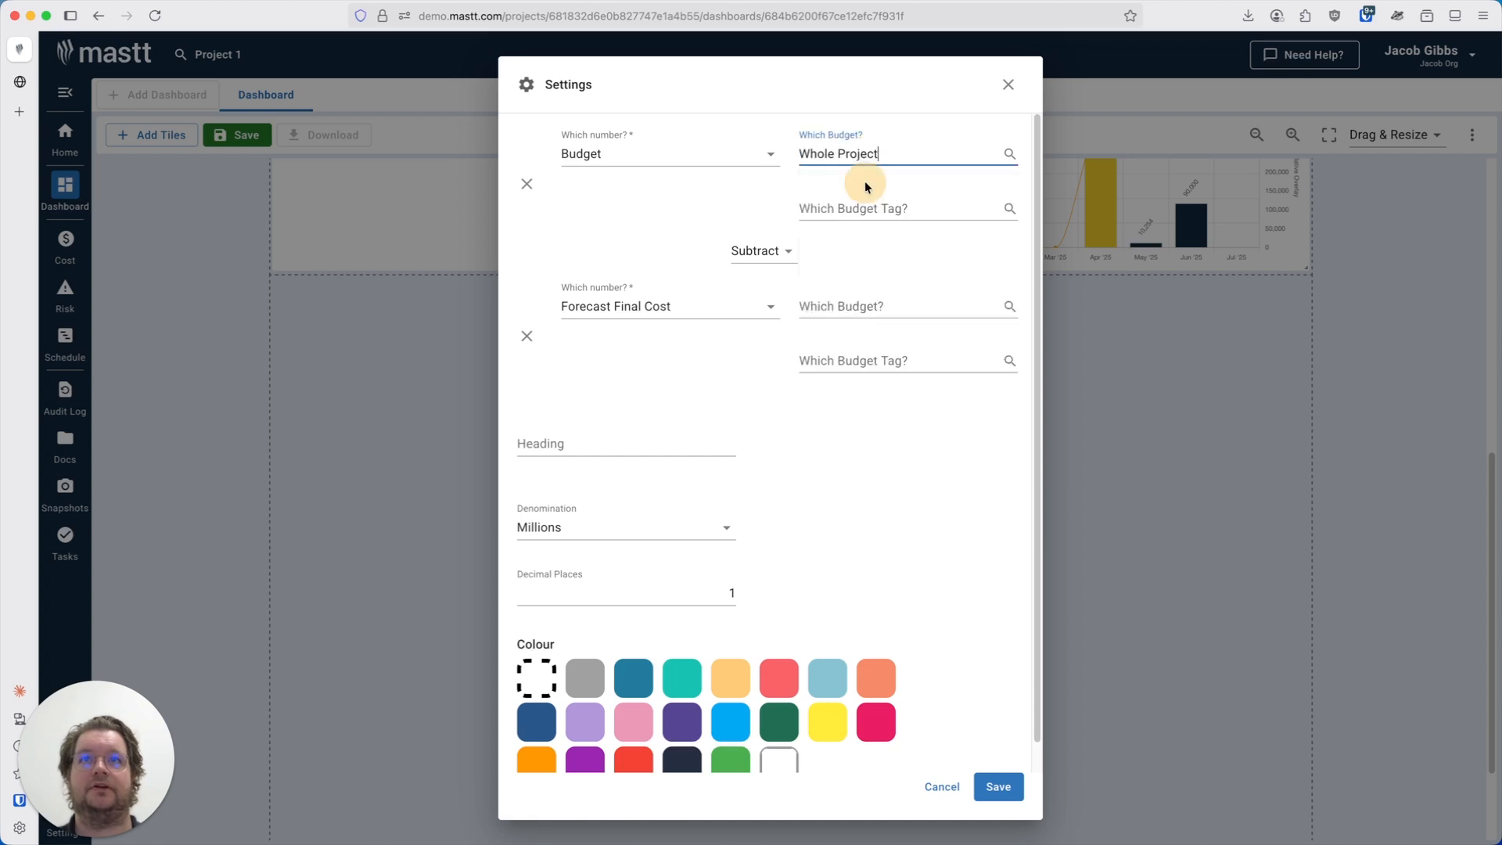
left_click(675, 305)
left_click(668, 395)
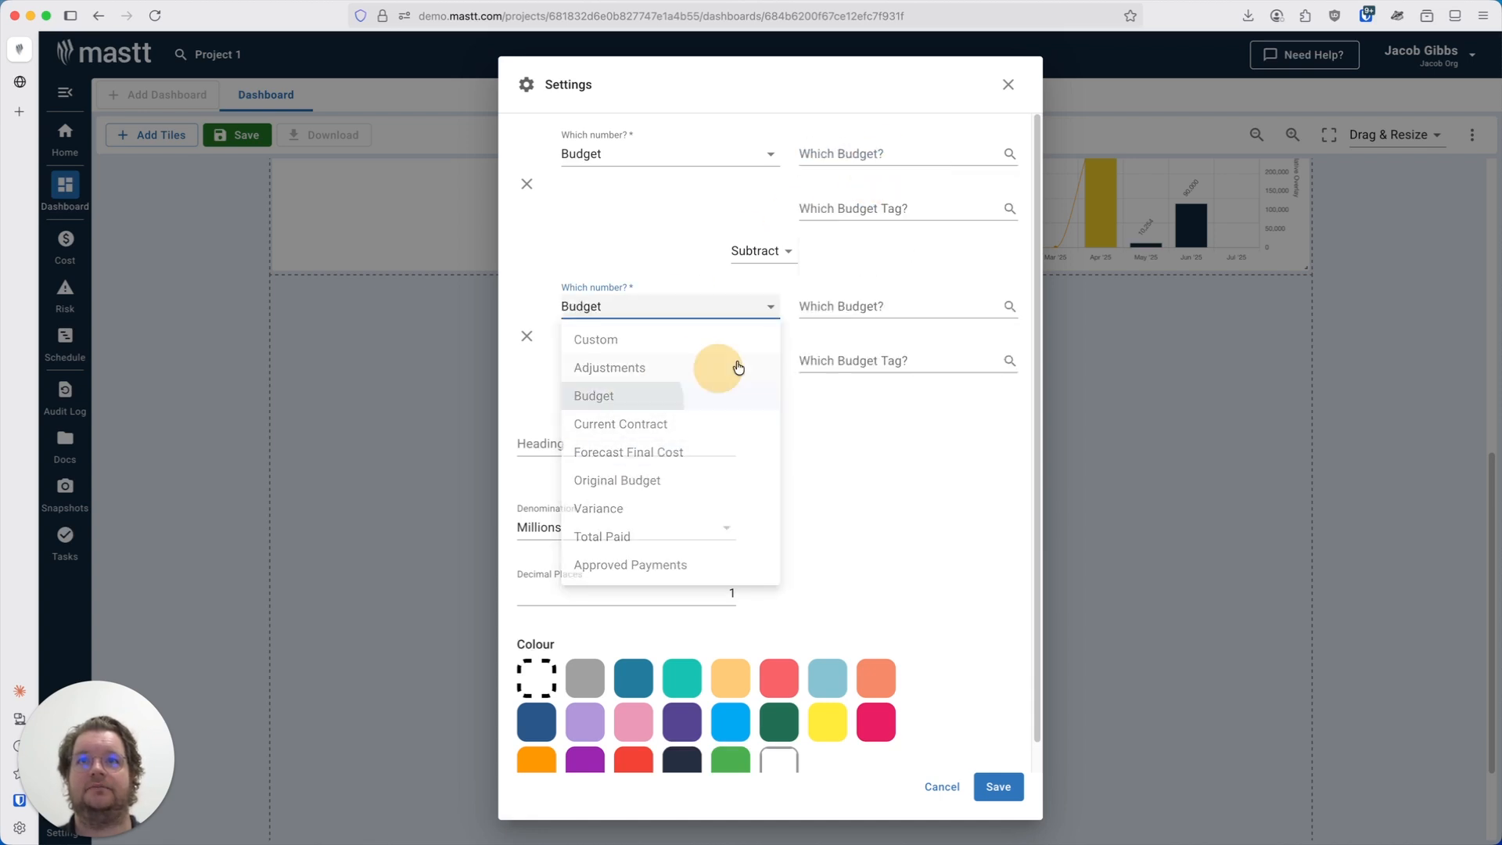
left_click(899, 306)
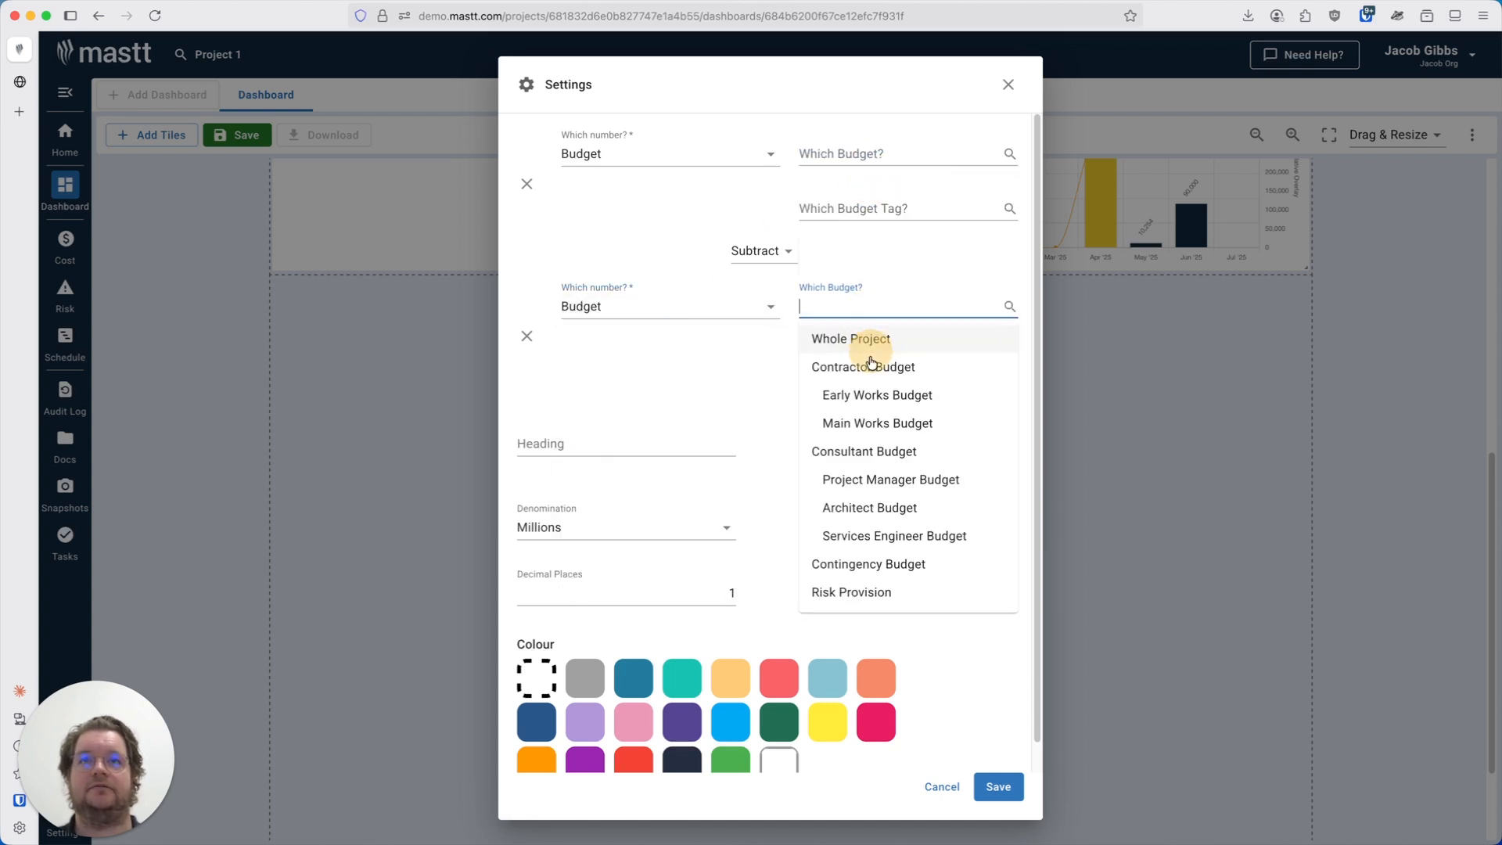
left_click(906, 563)
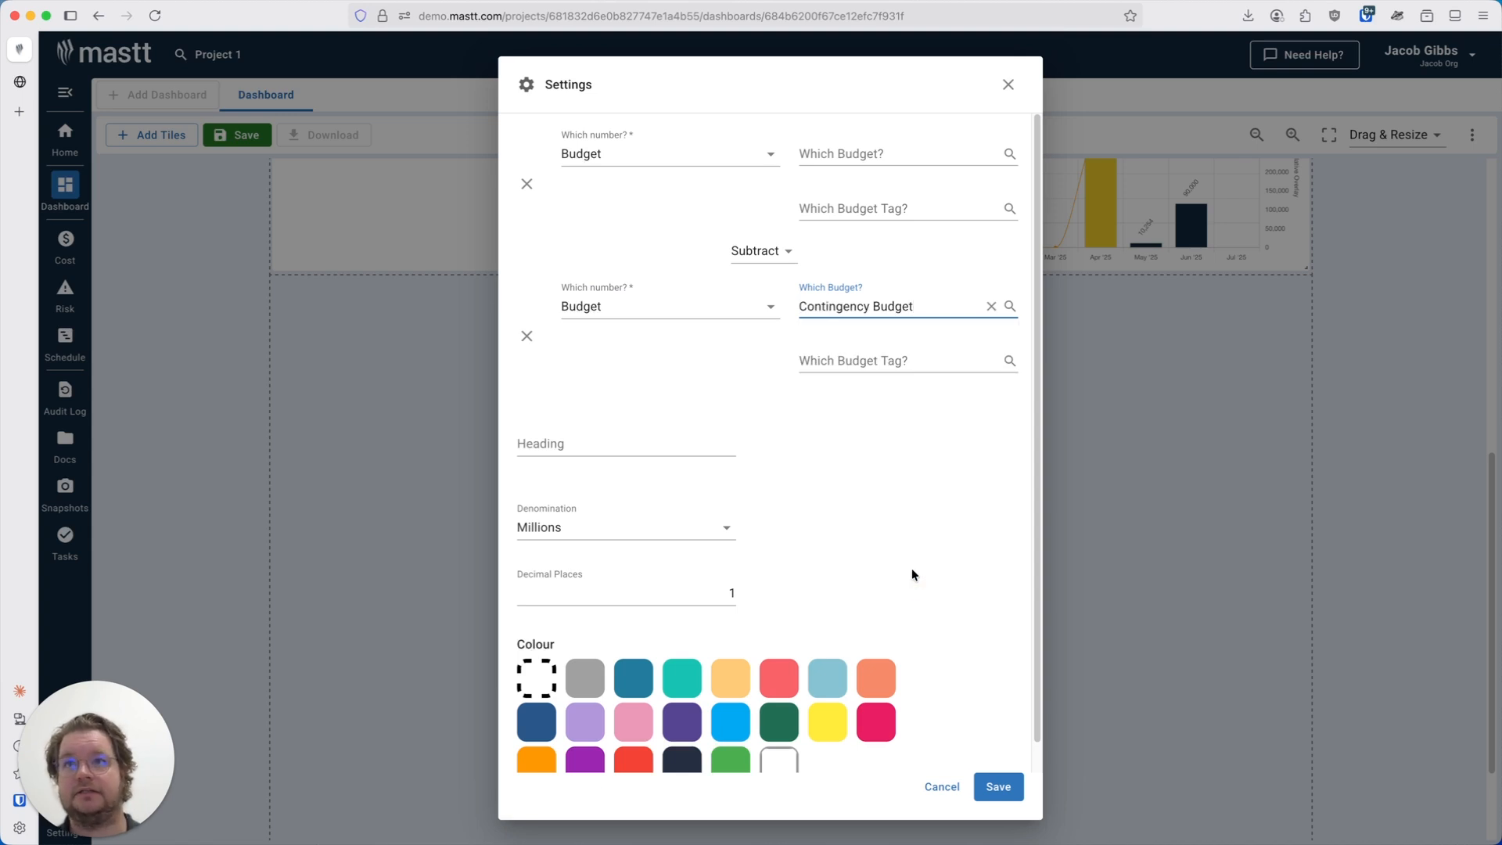
Review the tile's Heading field and the Denomination options.
left_click(918, 507)
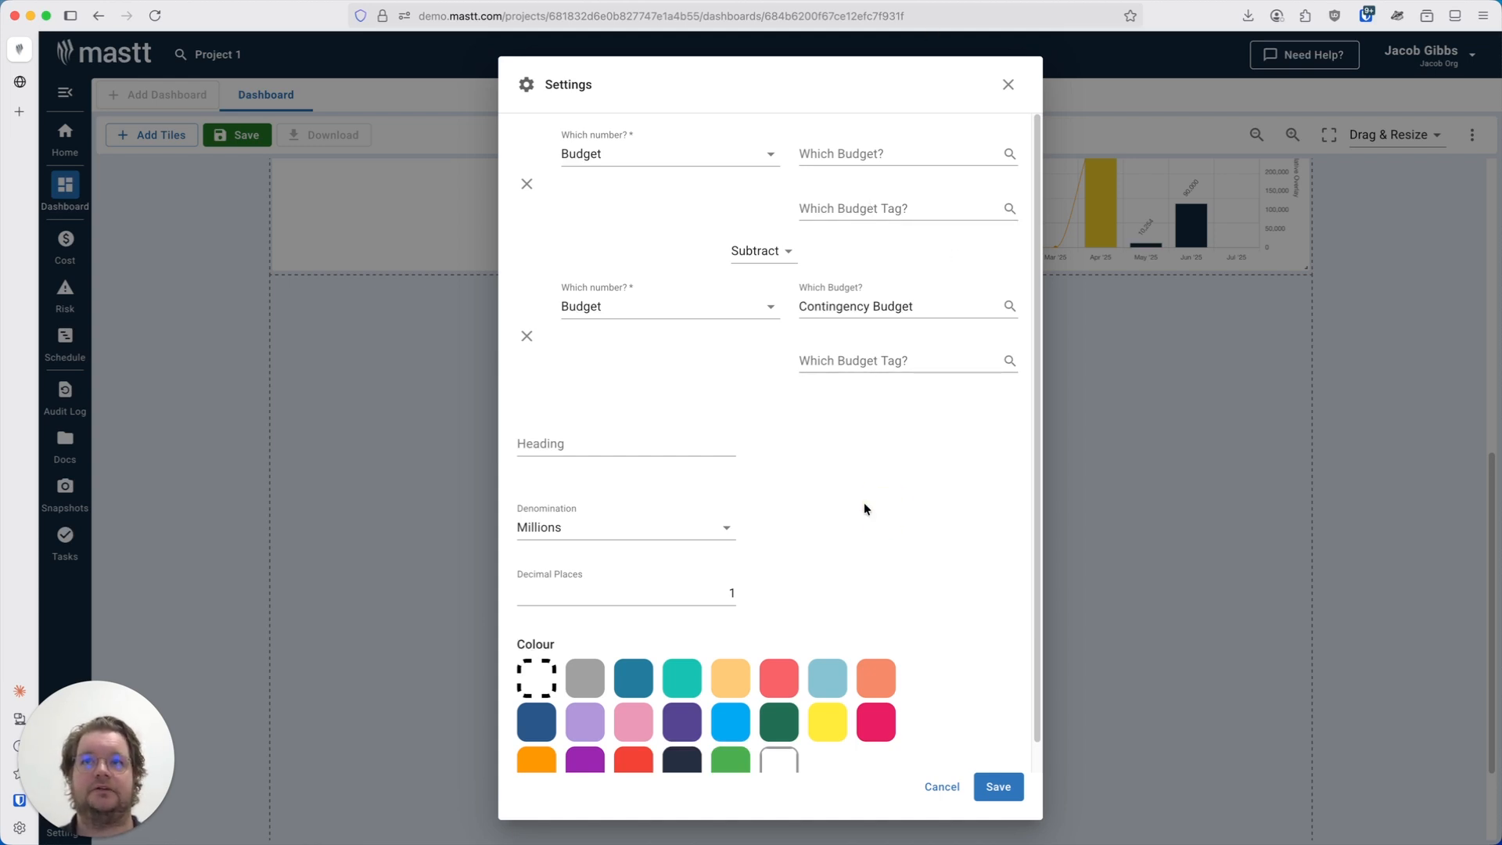
scroll(864, 508, "down", 1)
left_click(549, 416)
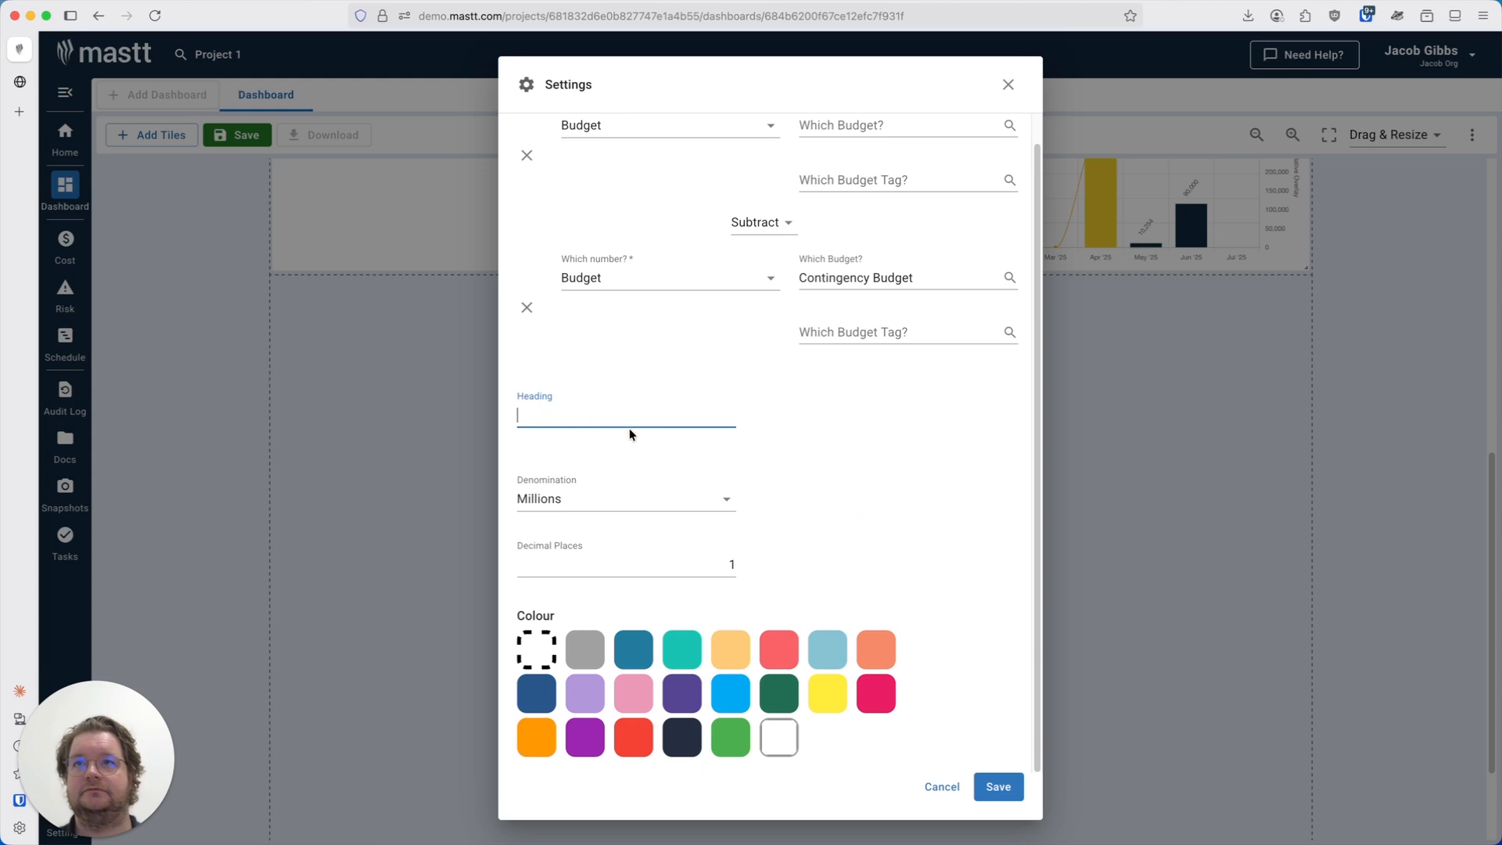
left_click(600, 502)
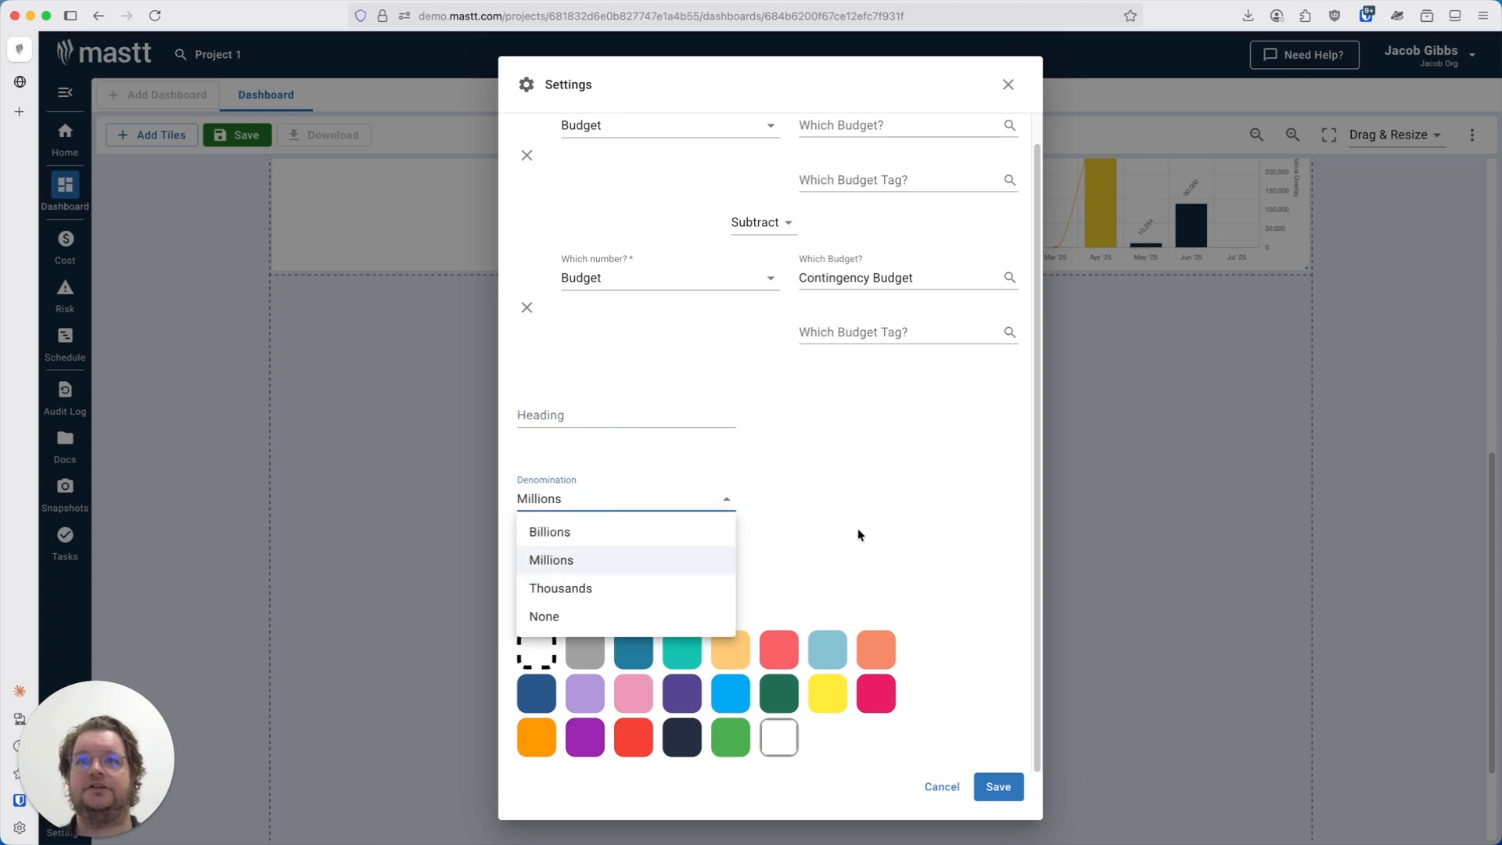
left_click(888, 521)
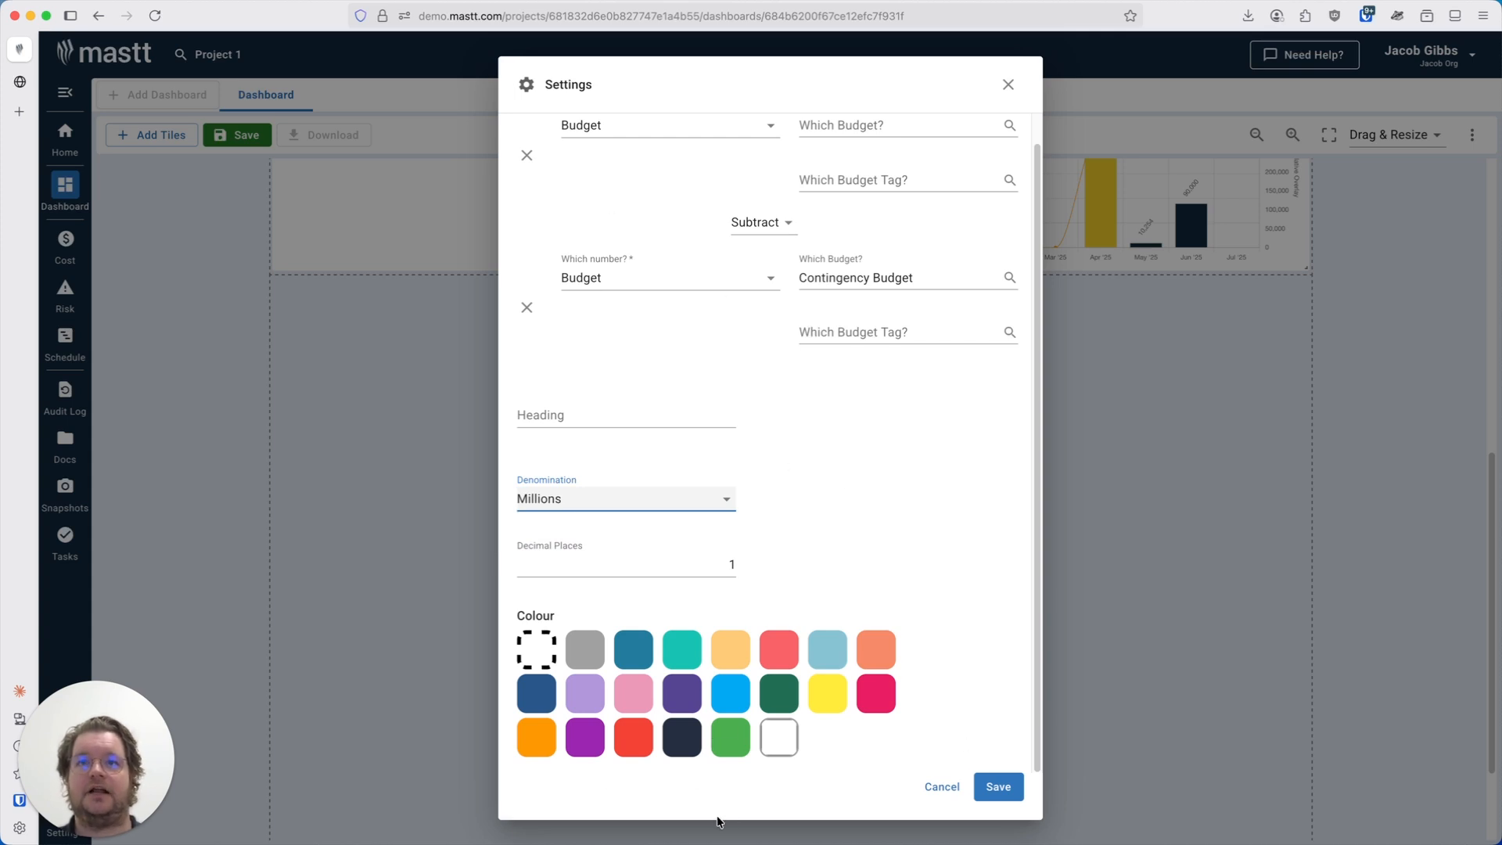
Set the Big Number tile's colour to green and save its settings.
left_click(718, 738)
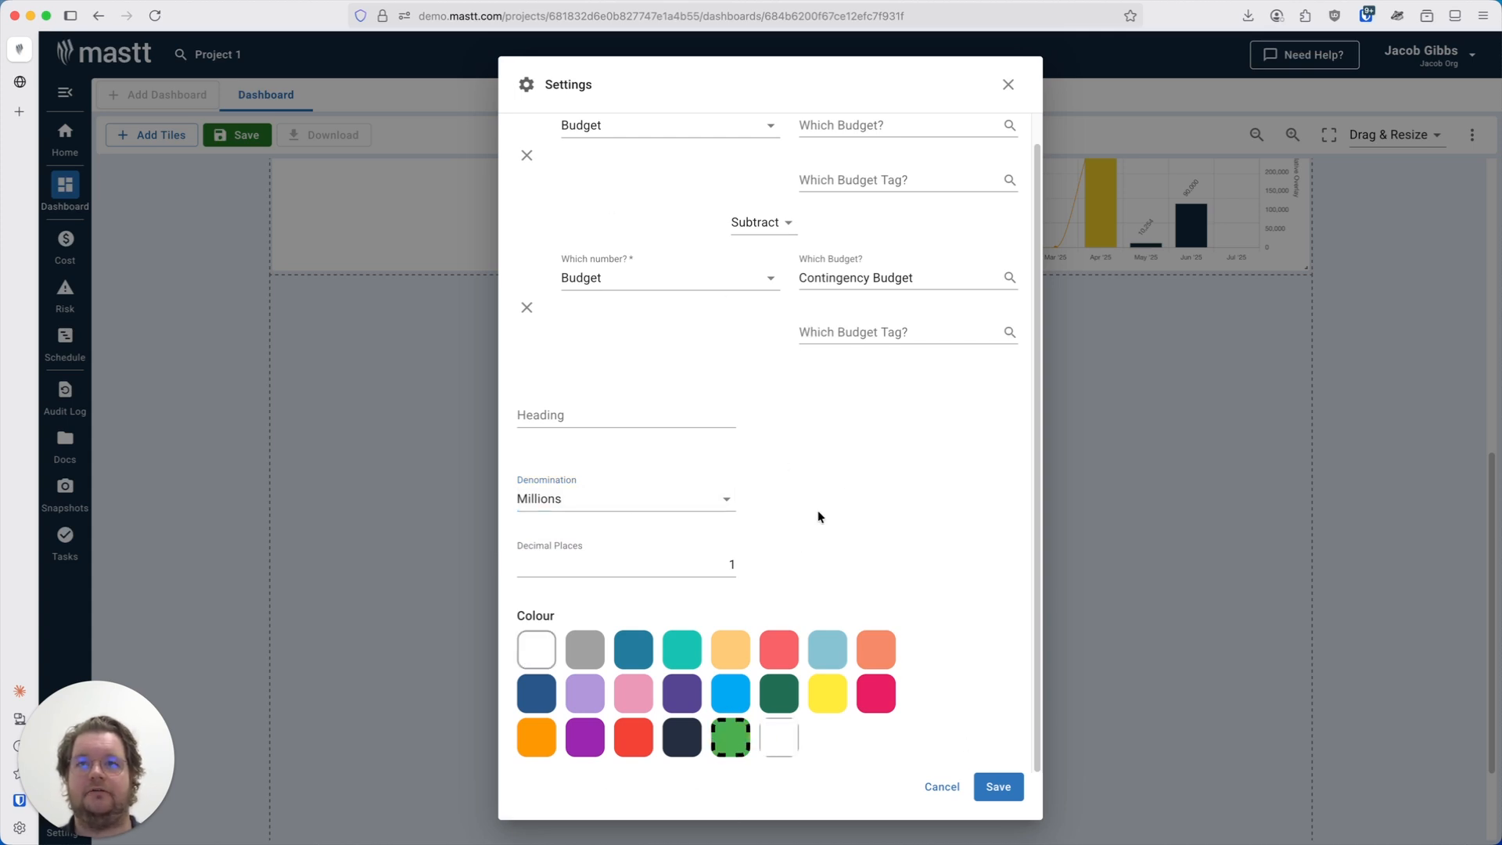
left_click(990, 789)
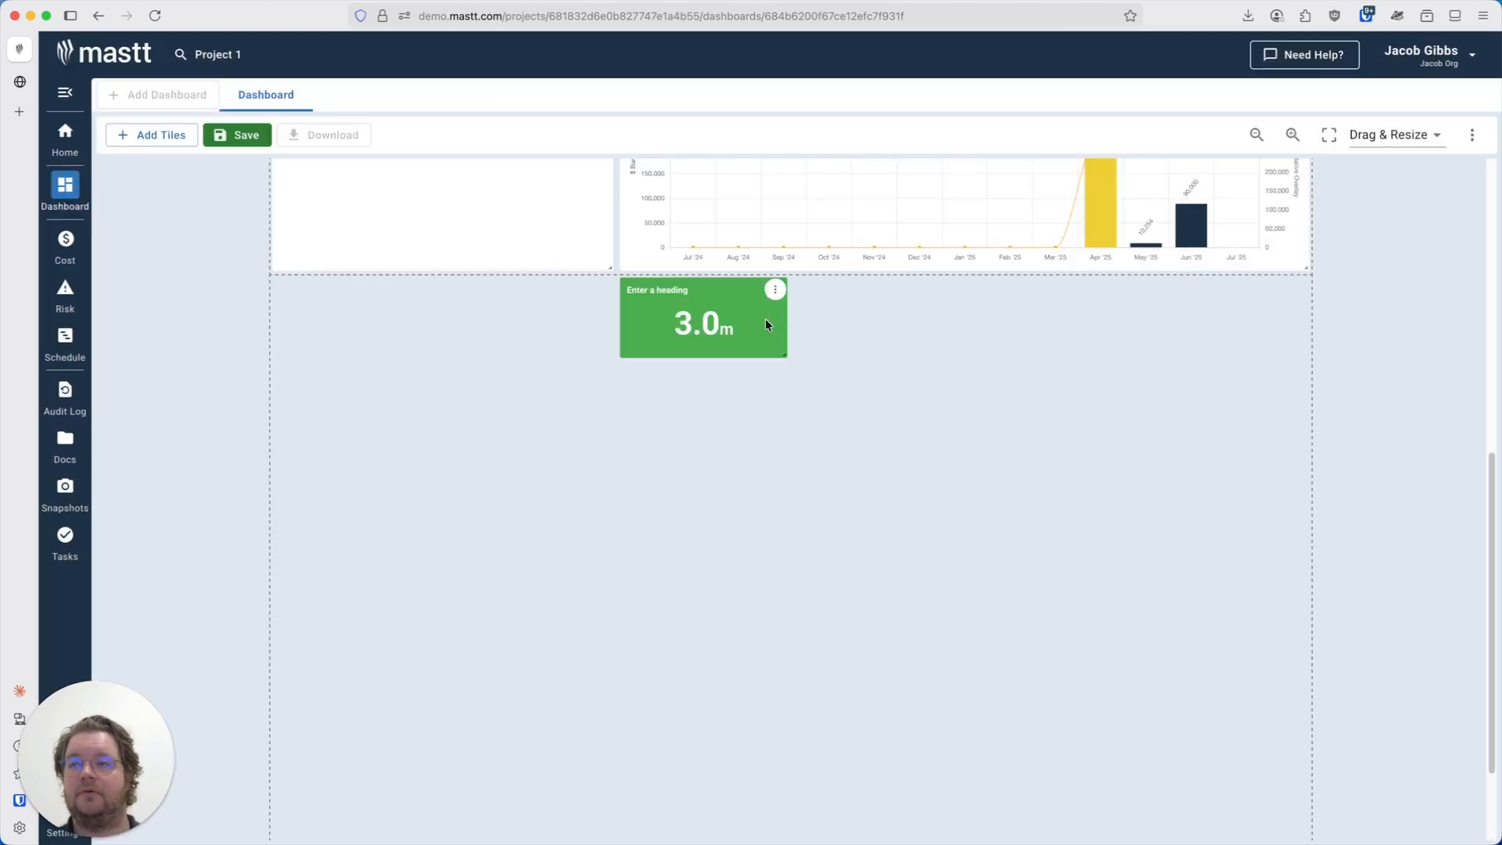
Reopen the tile's settings, choose a custom yellow-green colour from the colour picker, and save.
left_click(776, 291)
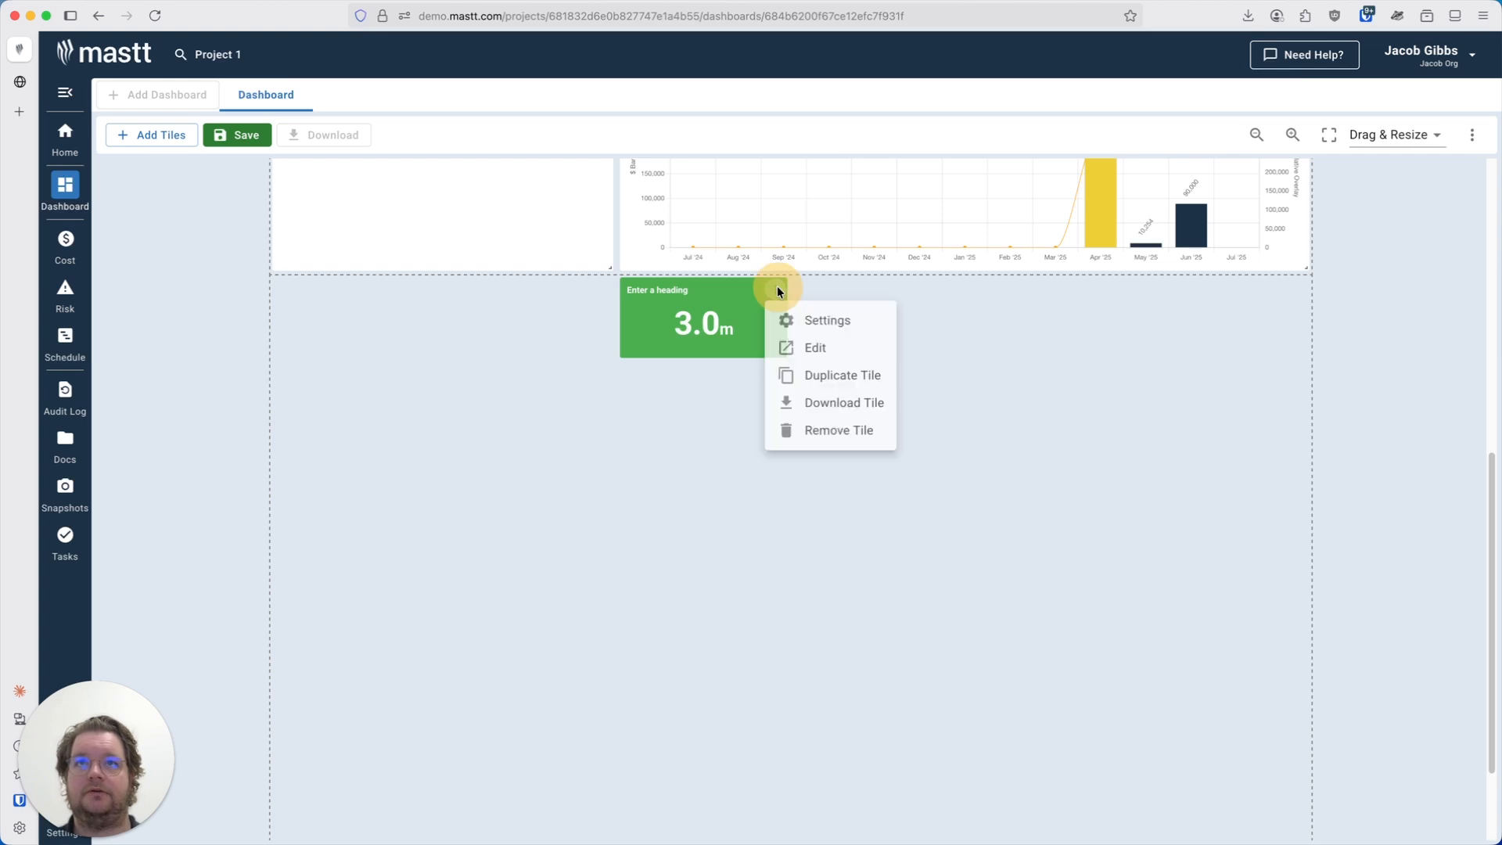
left_click(805, 319)
scroll(796, 599, "down", 1)
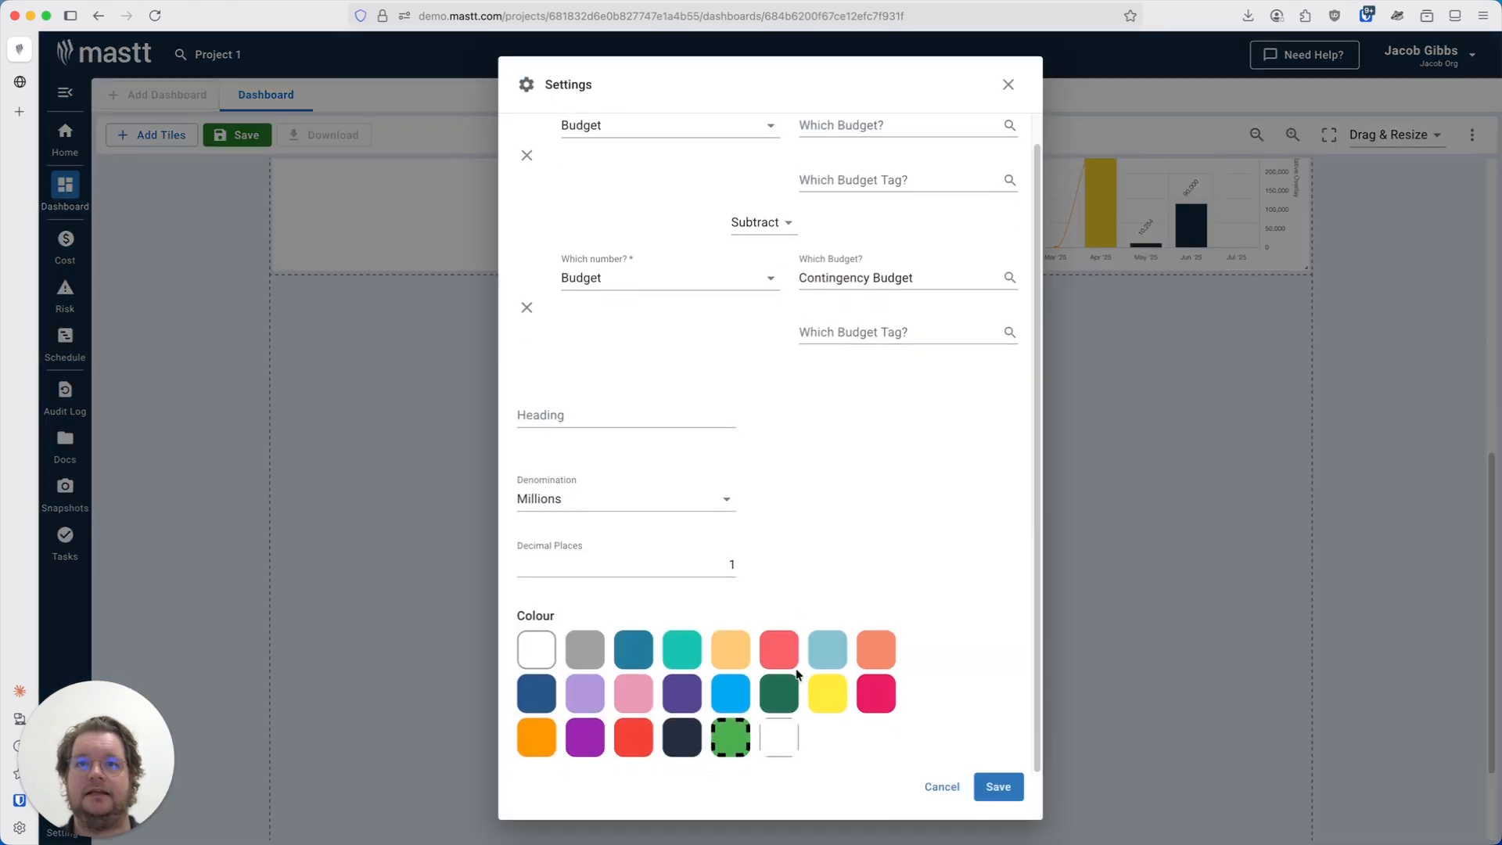
left_click(783, 744)
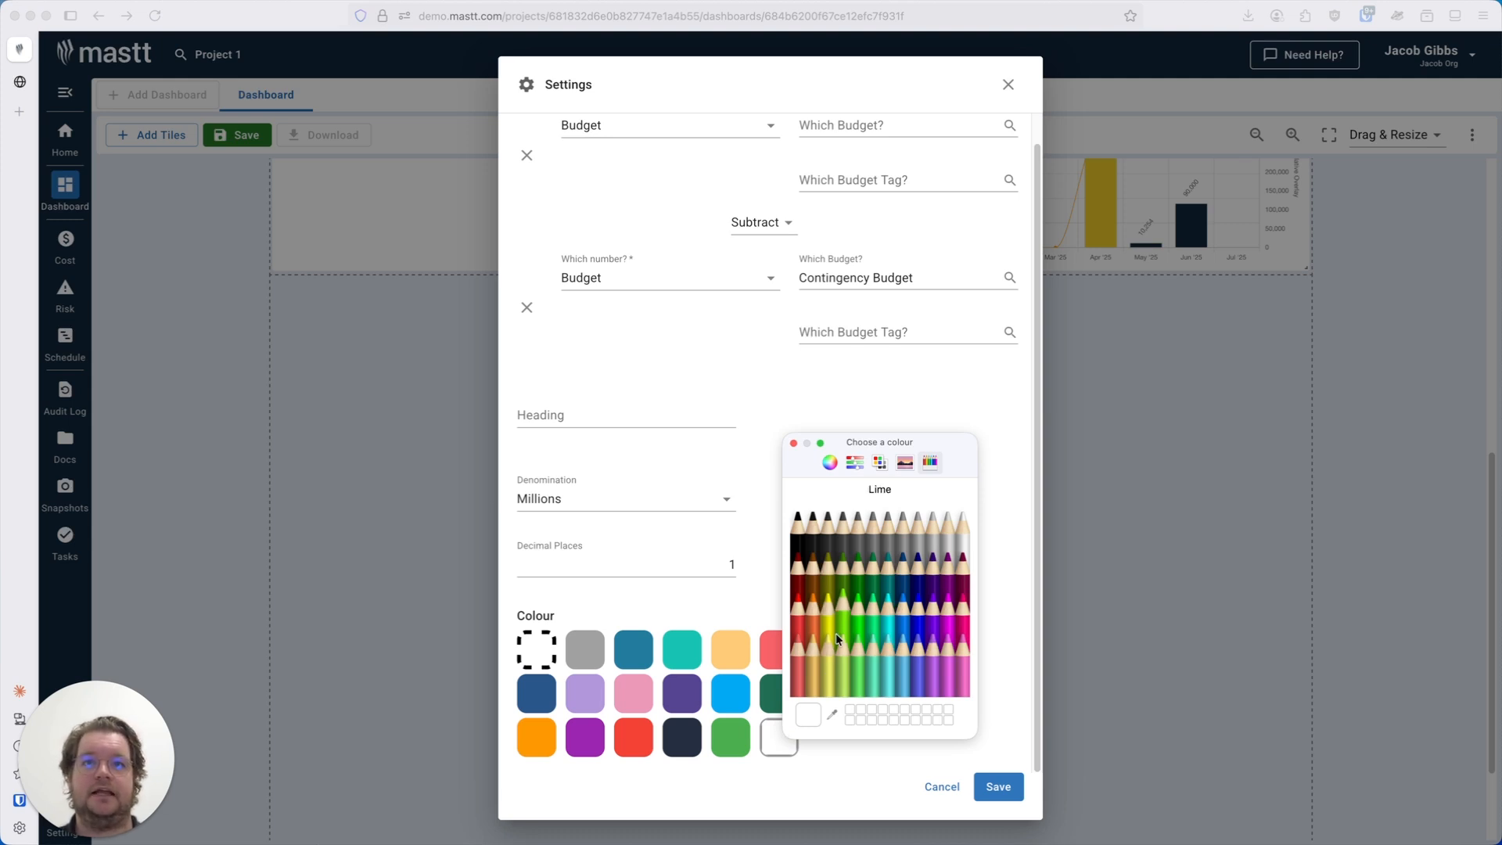
left_click(840, 654)
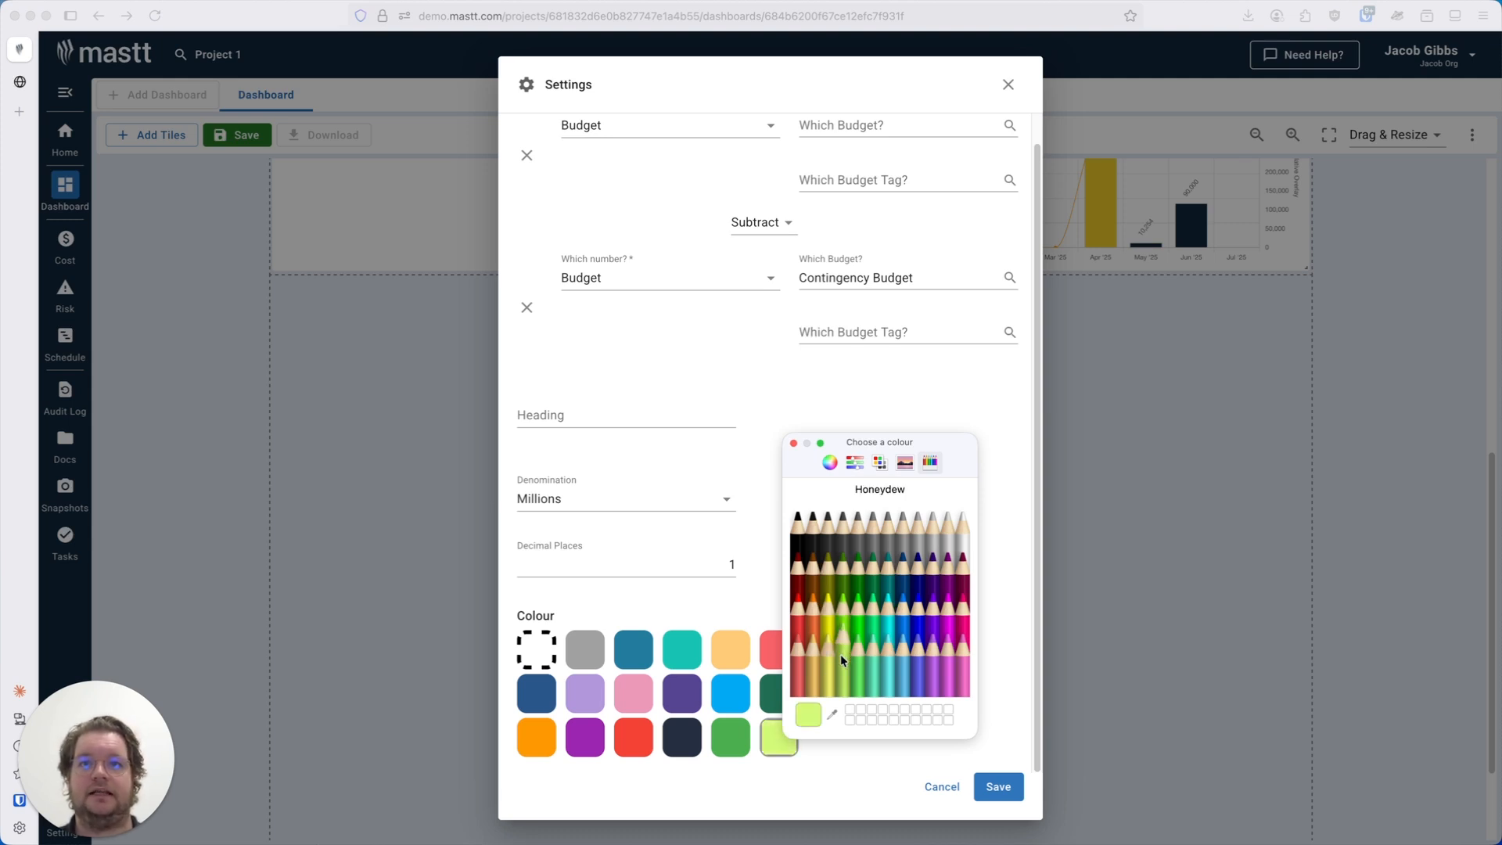
left_click(794, 444)
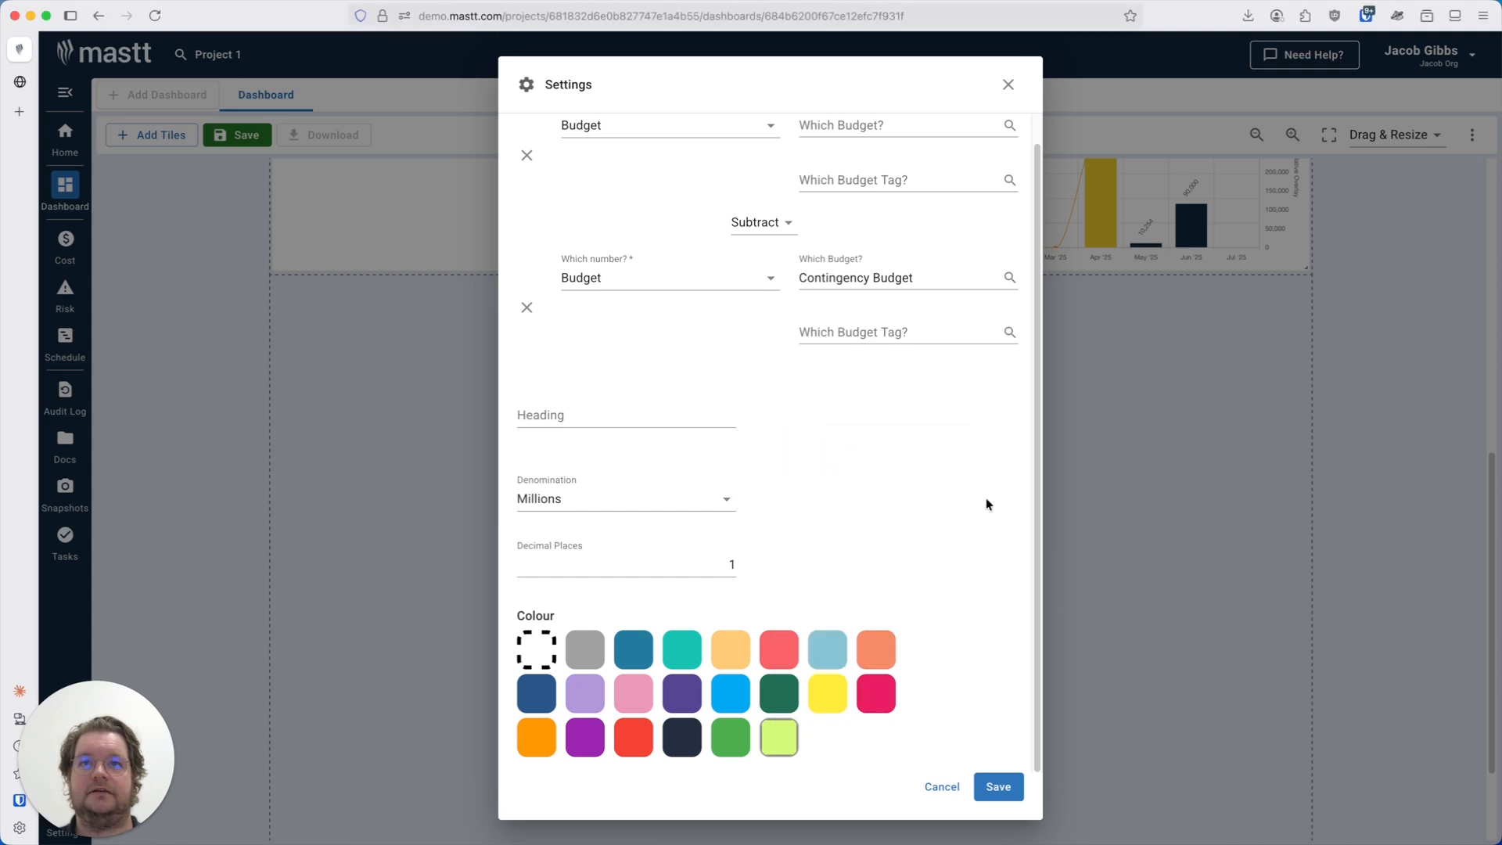
left_click(1006, 801)
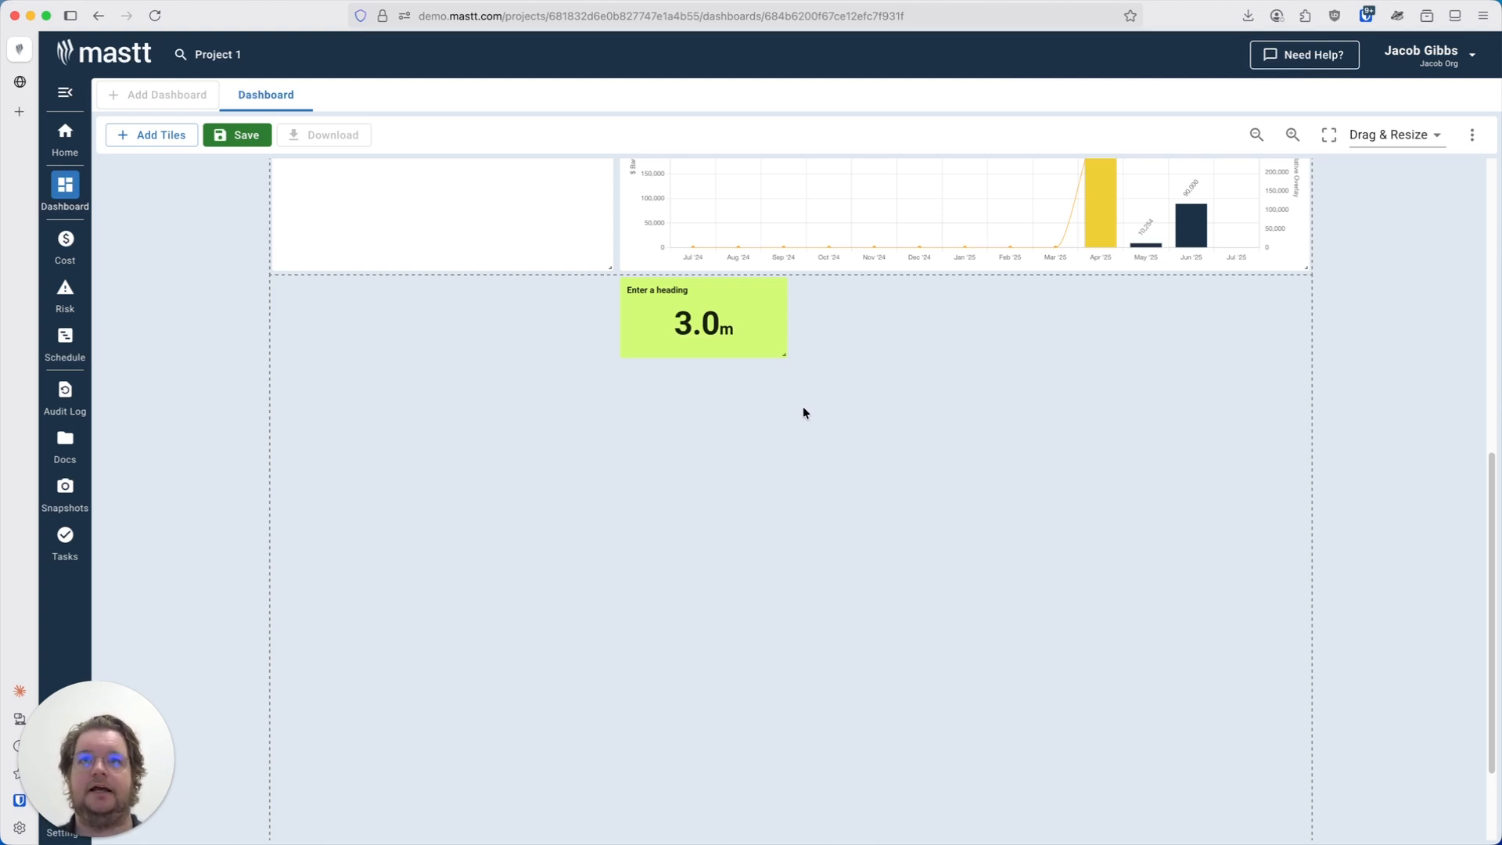
Remove the Big Number tile from the dashboard.
scroll(801, 409, "up", 3)
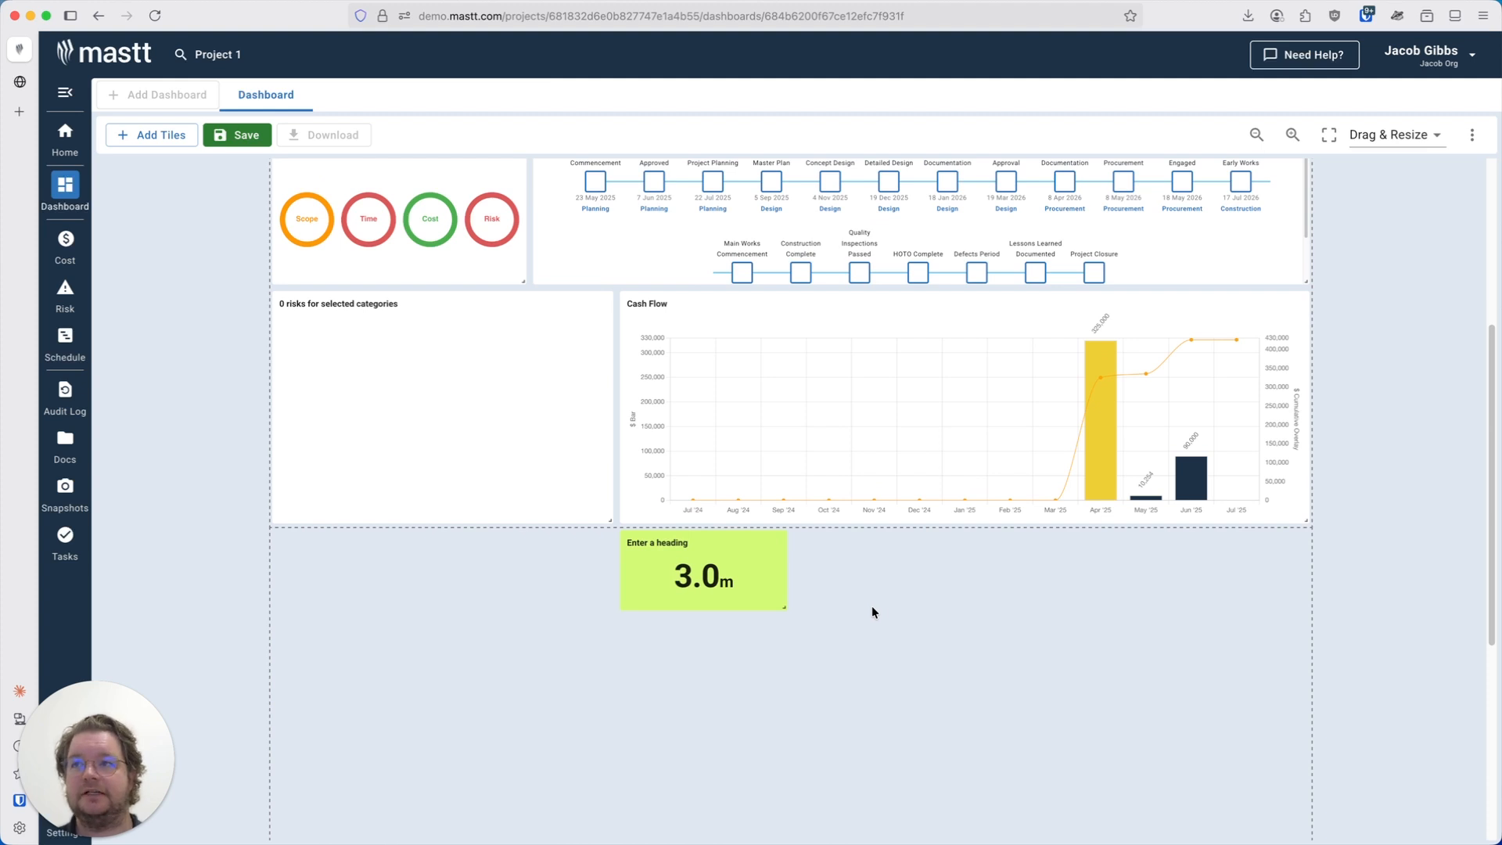
mouse_move(709, 568)
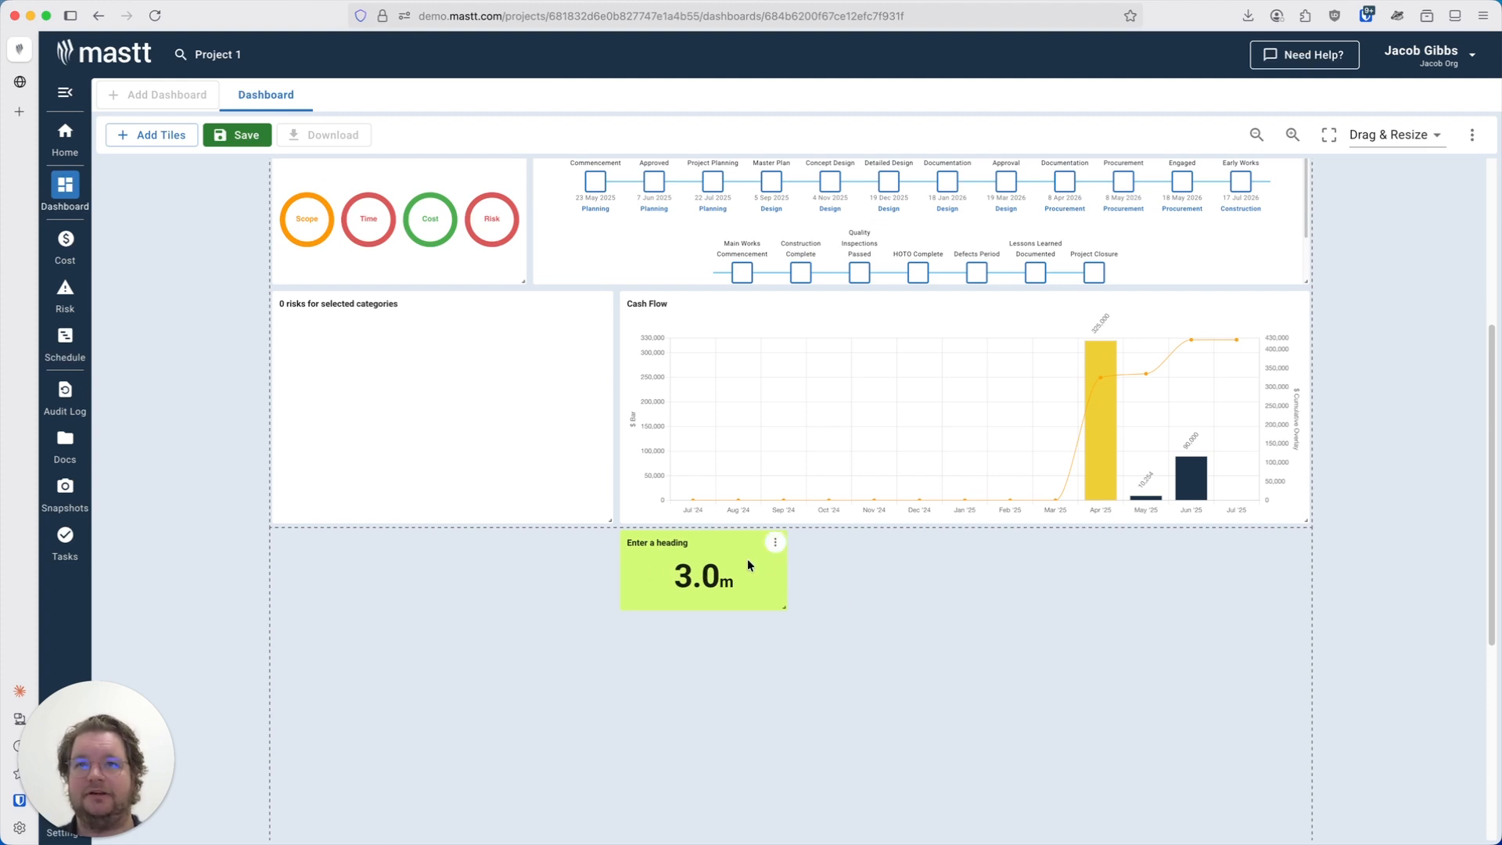
left_click(776, 545)
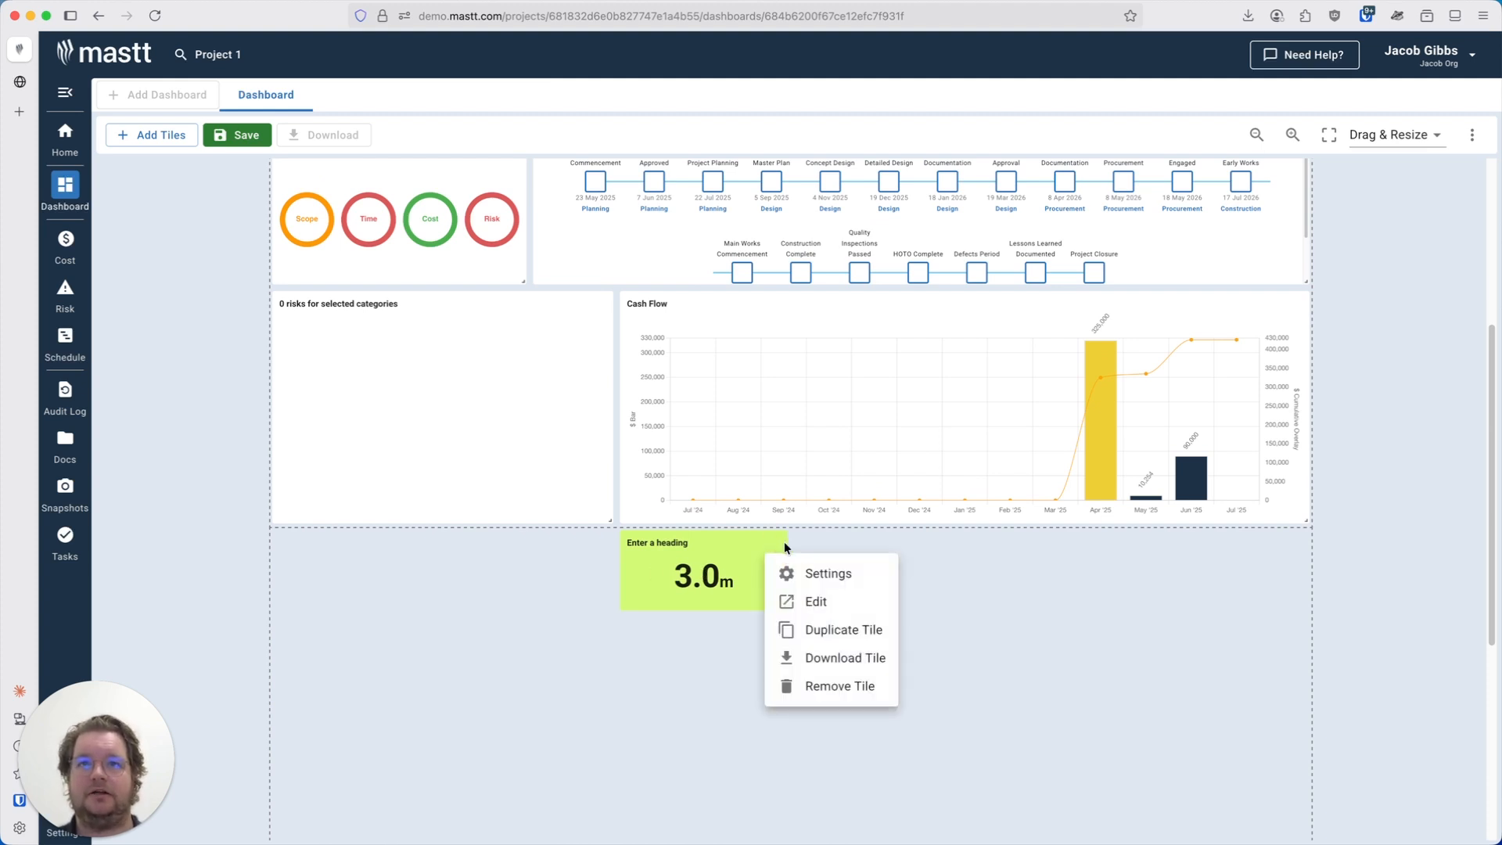
left_click(864, 704)
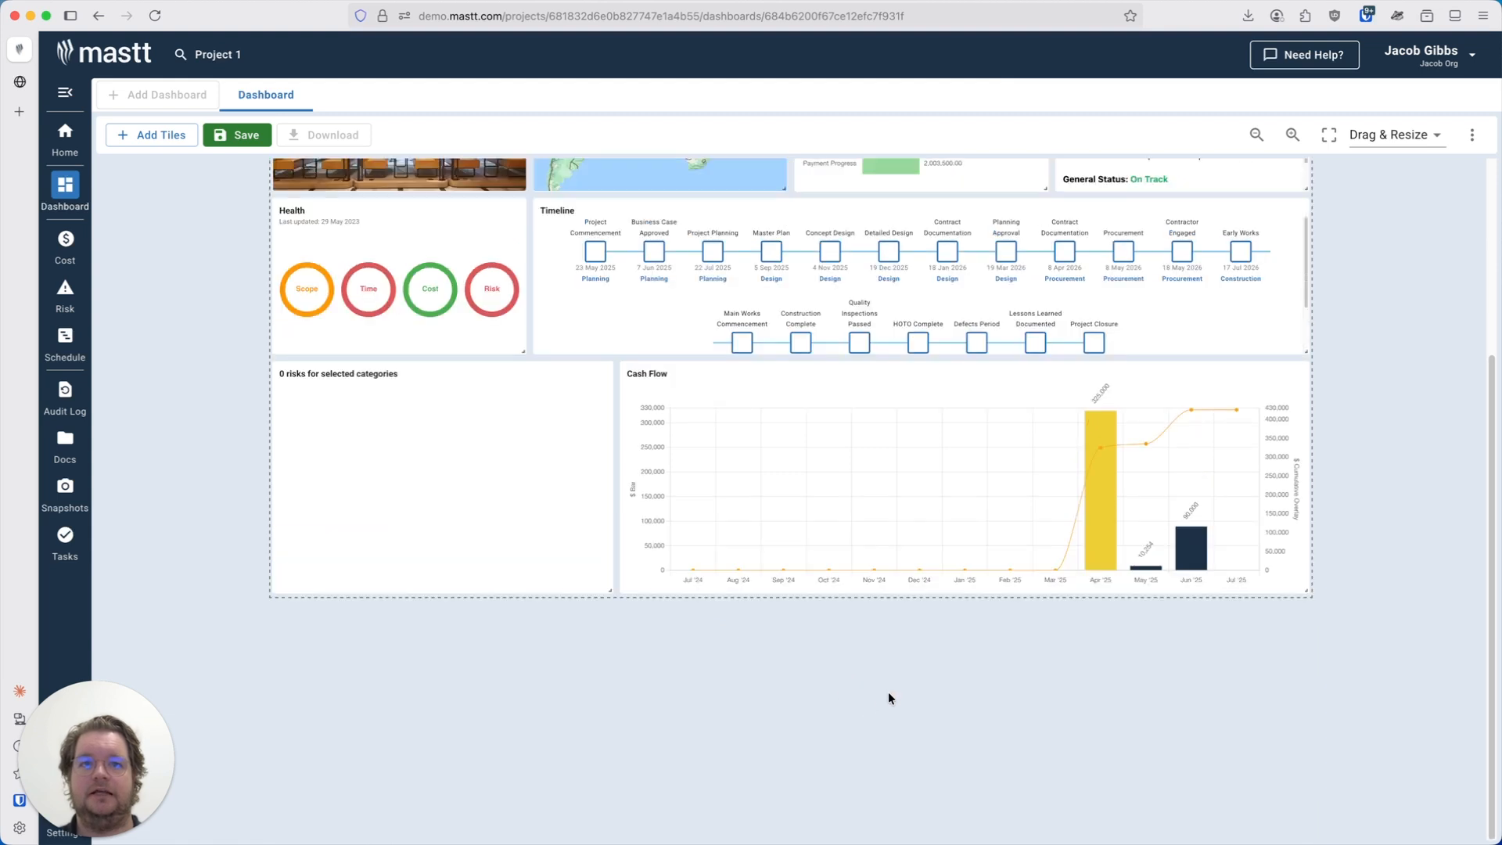
Open the Budget vs FFC Chart tile's options menu and dismiss it.
scroll(885, 677, "up", 3)
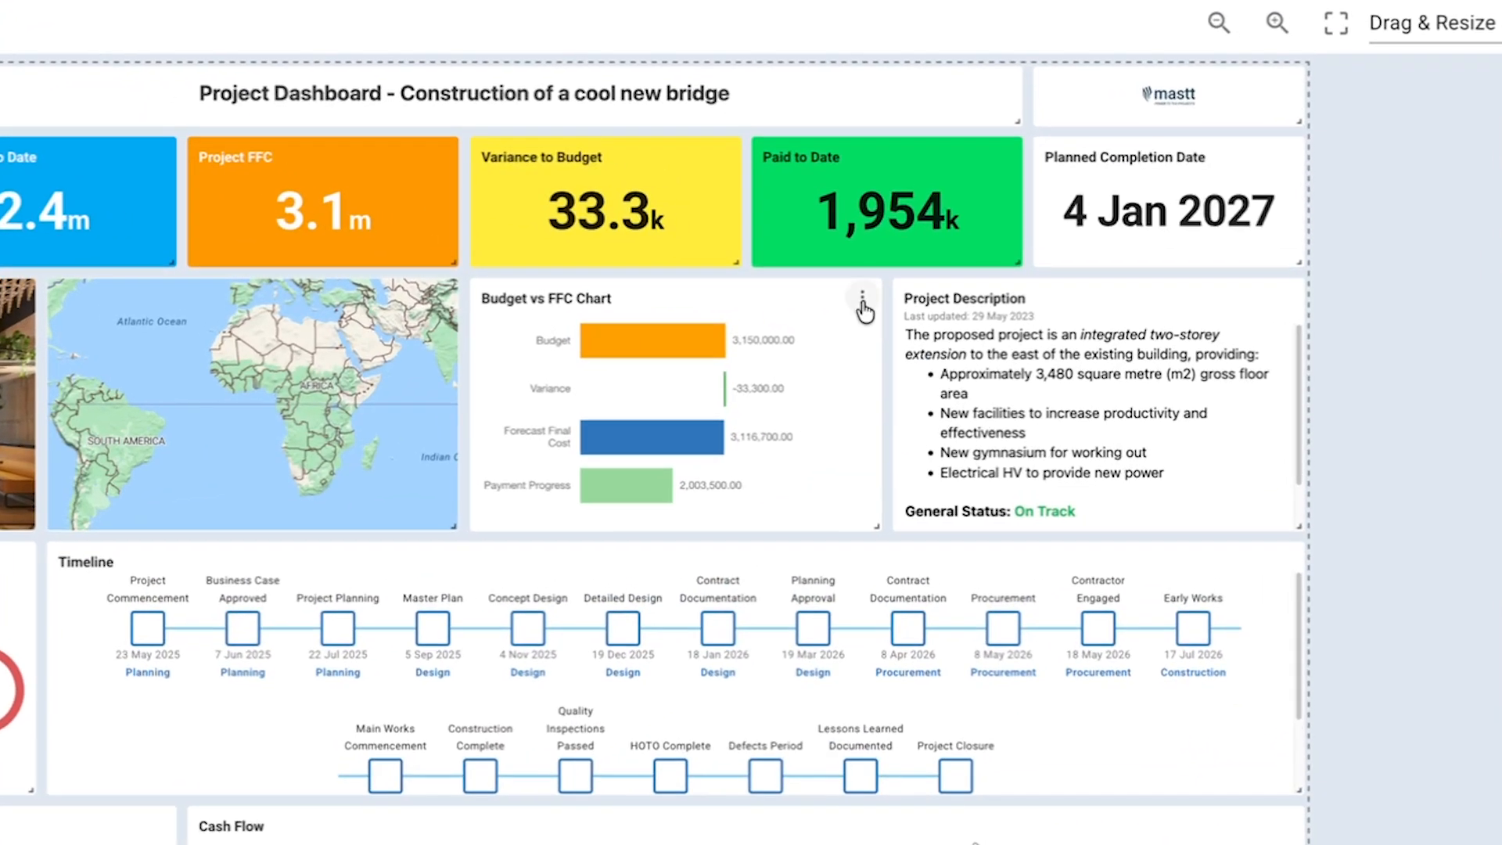
left_click(861, 301)
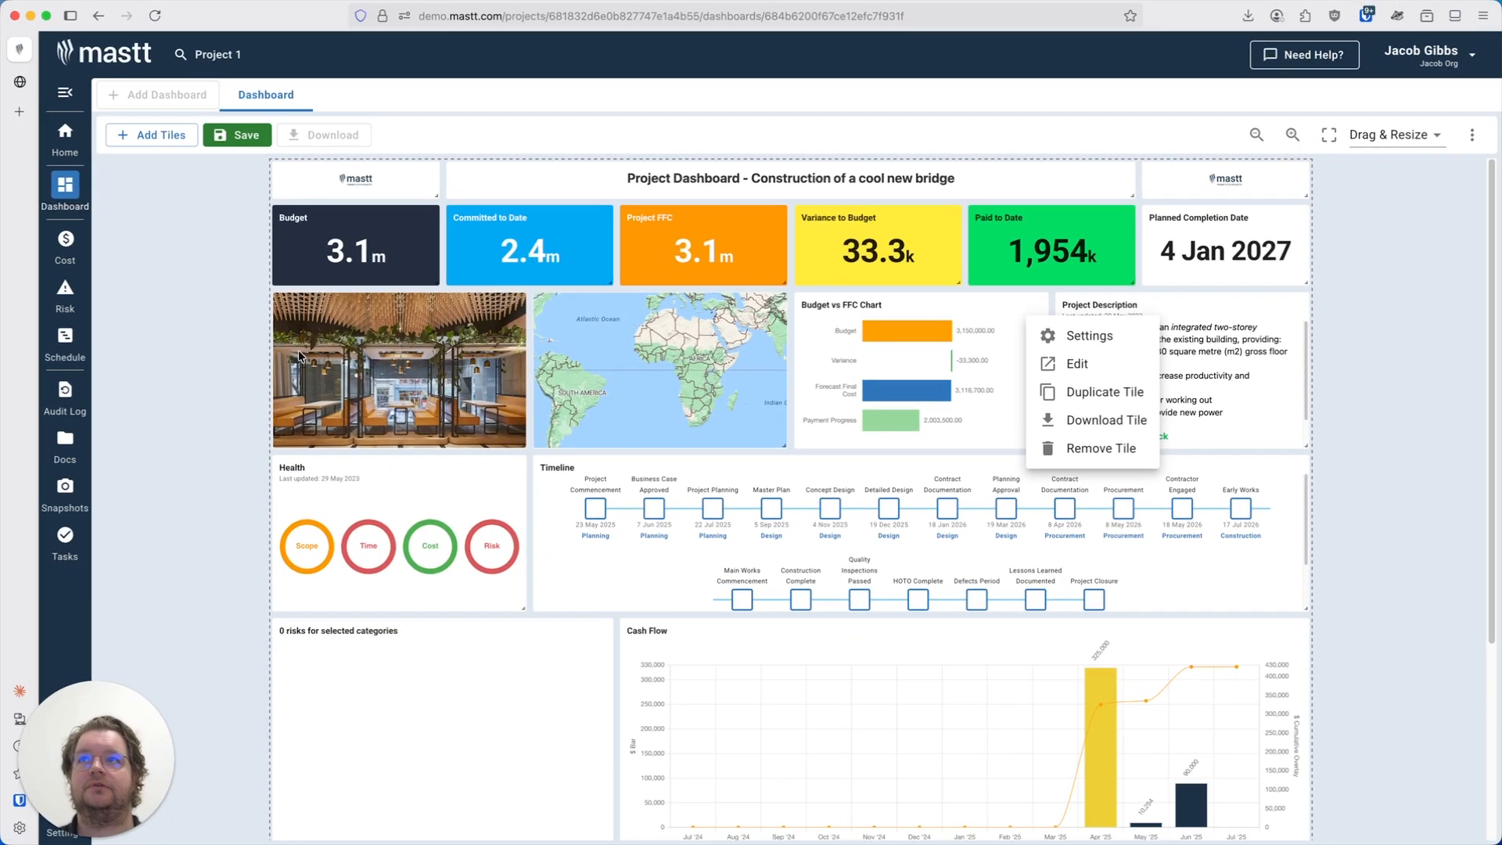
left_click(251, 299)
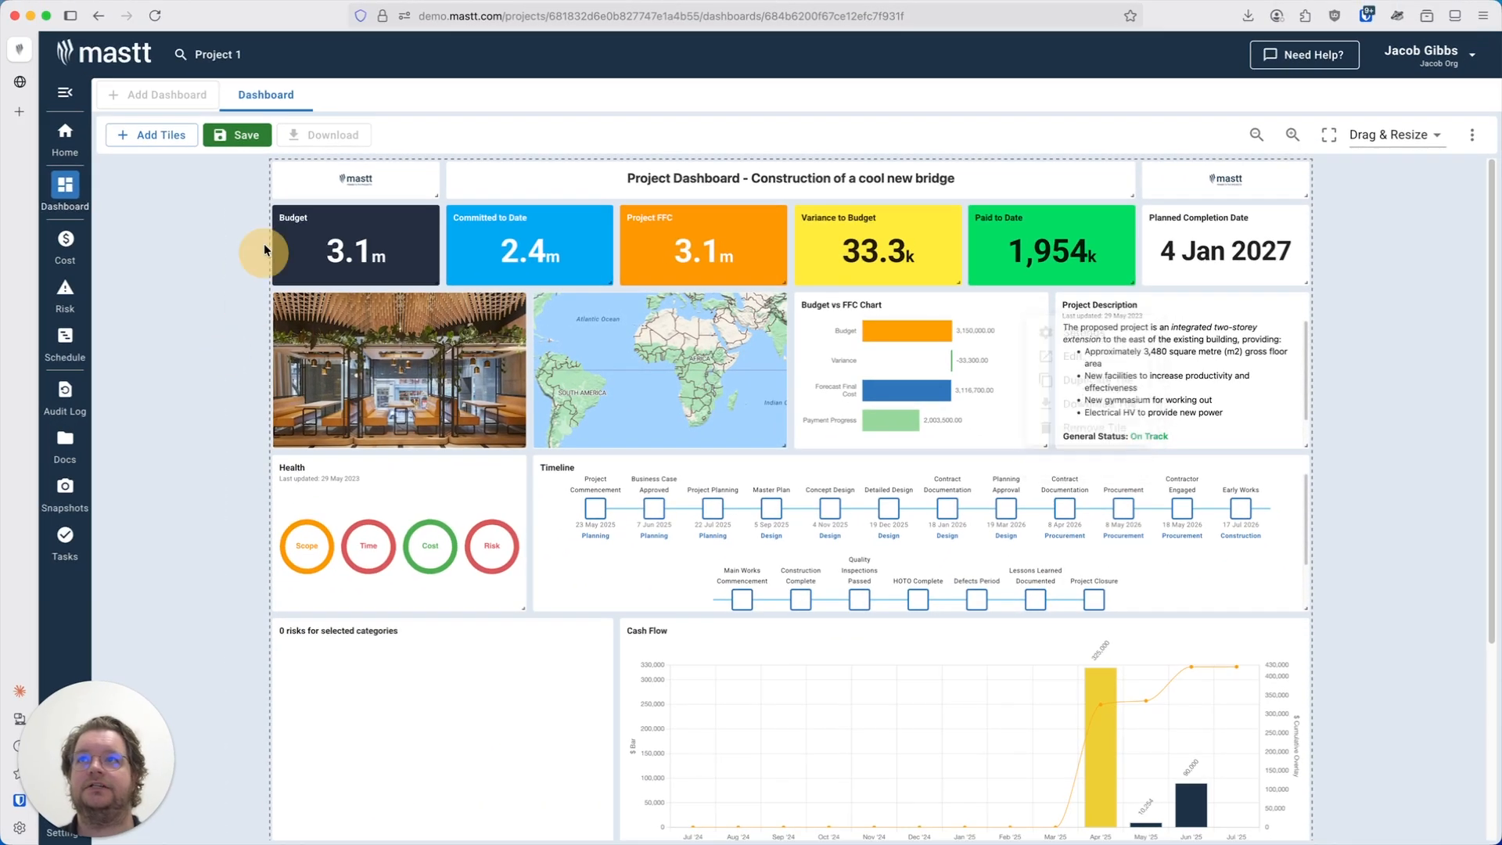
Save the dashboard layout.
left_click(238, 134)
left_click(943, 503)
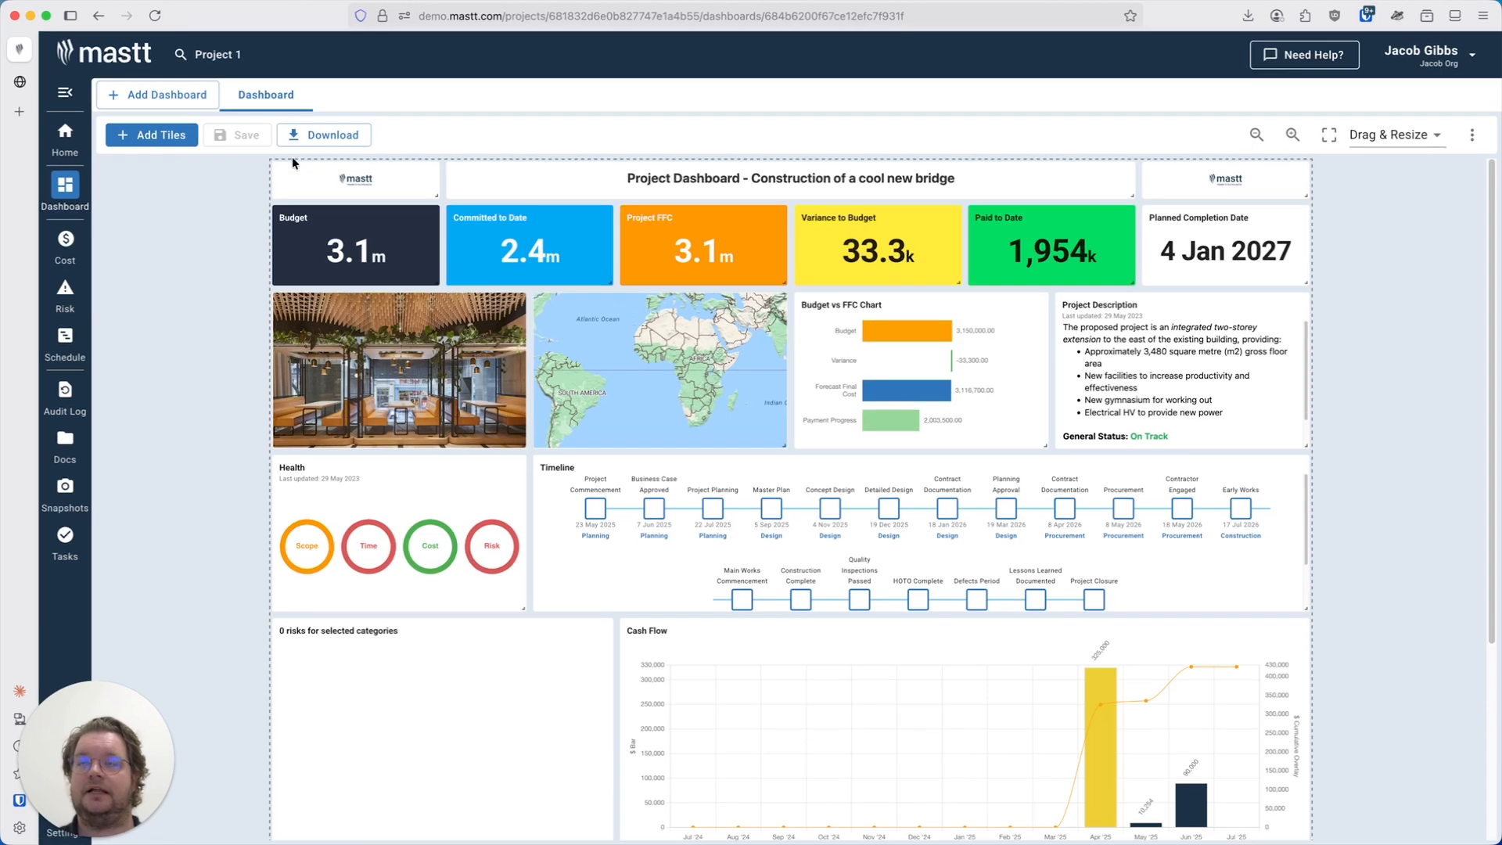
Open the dashboard settings, review the Print Orientation options, and close the dialog keeping Landscape.
scroll(253, 361, "down", 2)
scroll(253, 454, "down", 4)
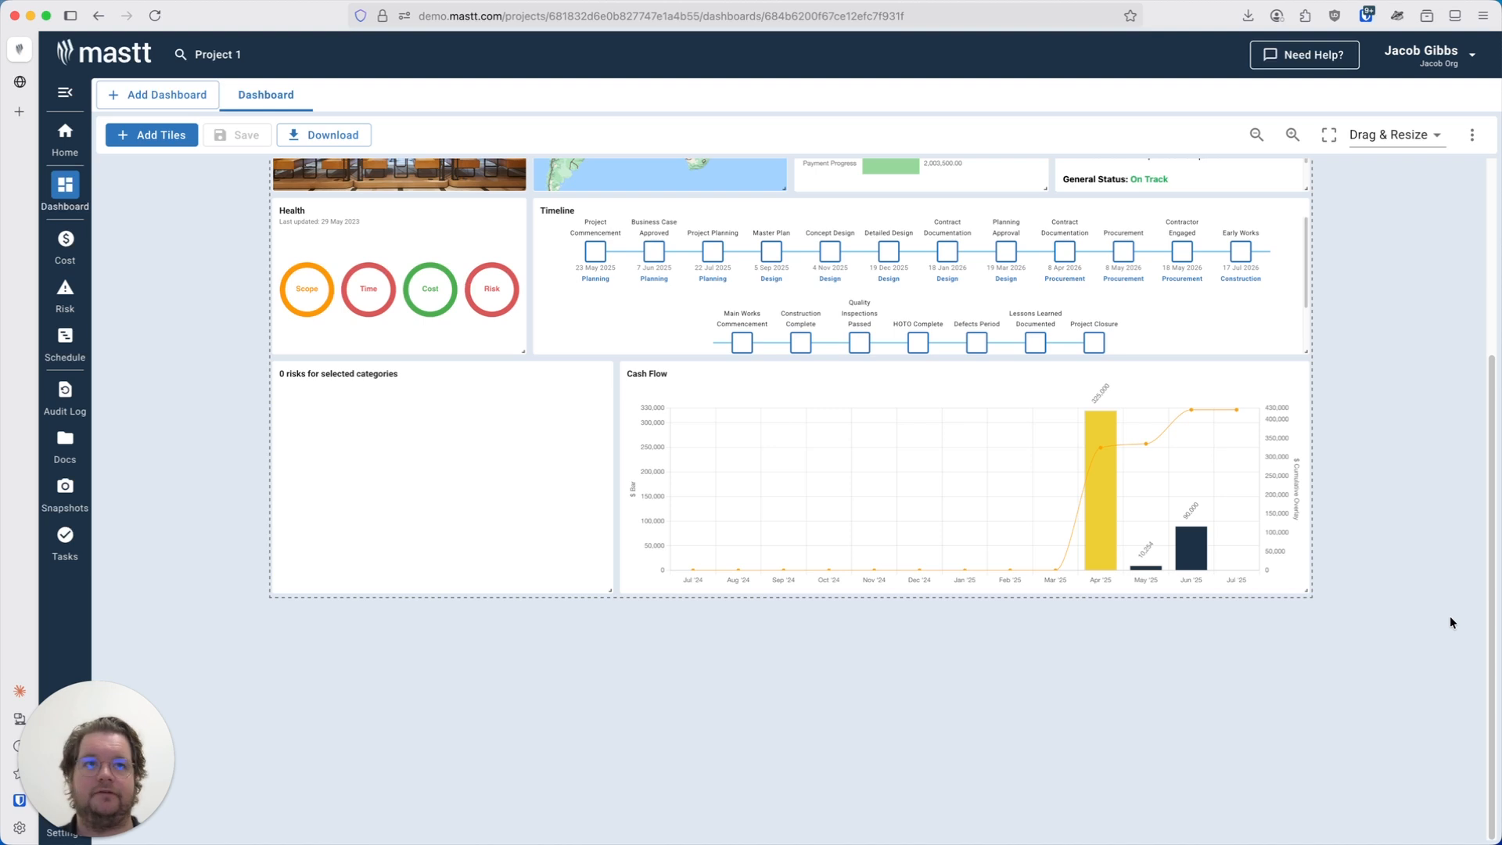
scroll(1392, 622, "up", 6)
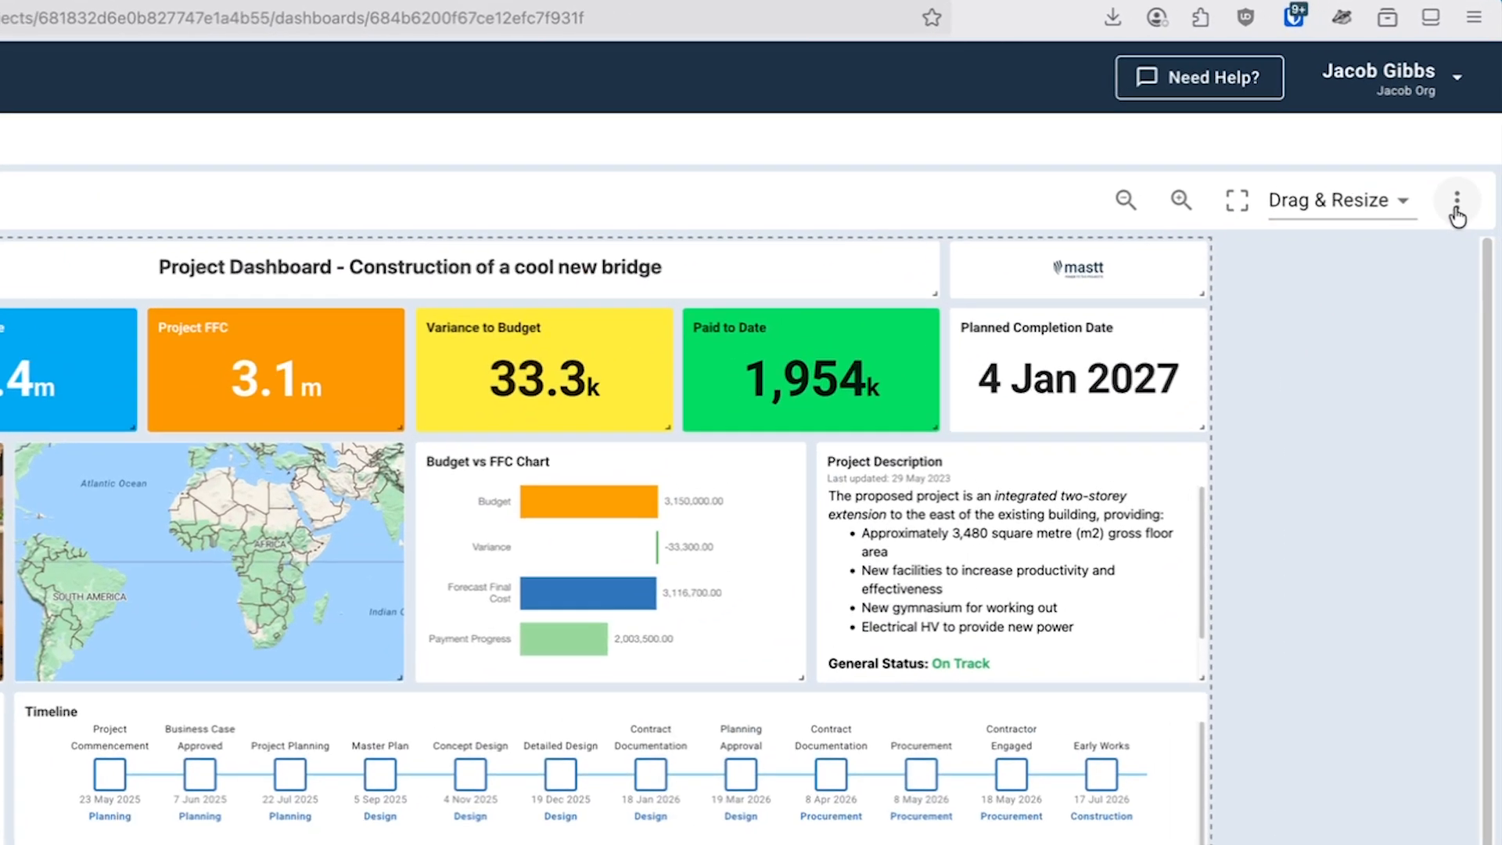
left_click(1457, 205)
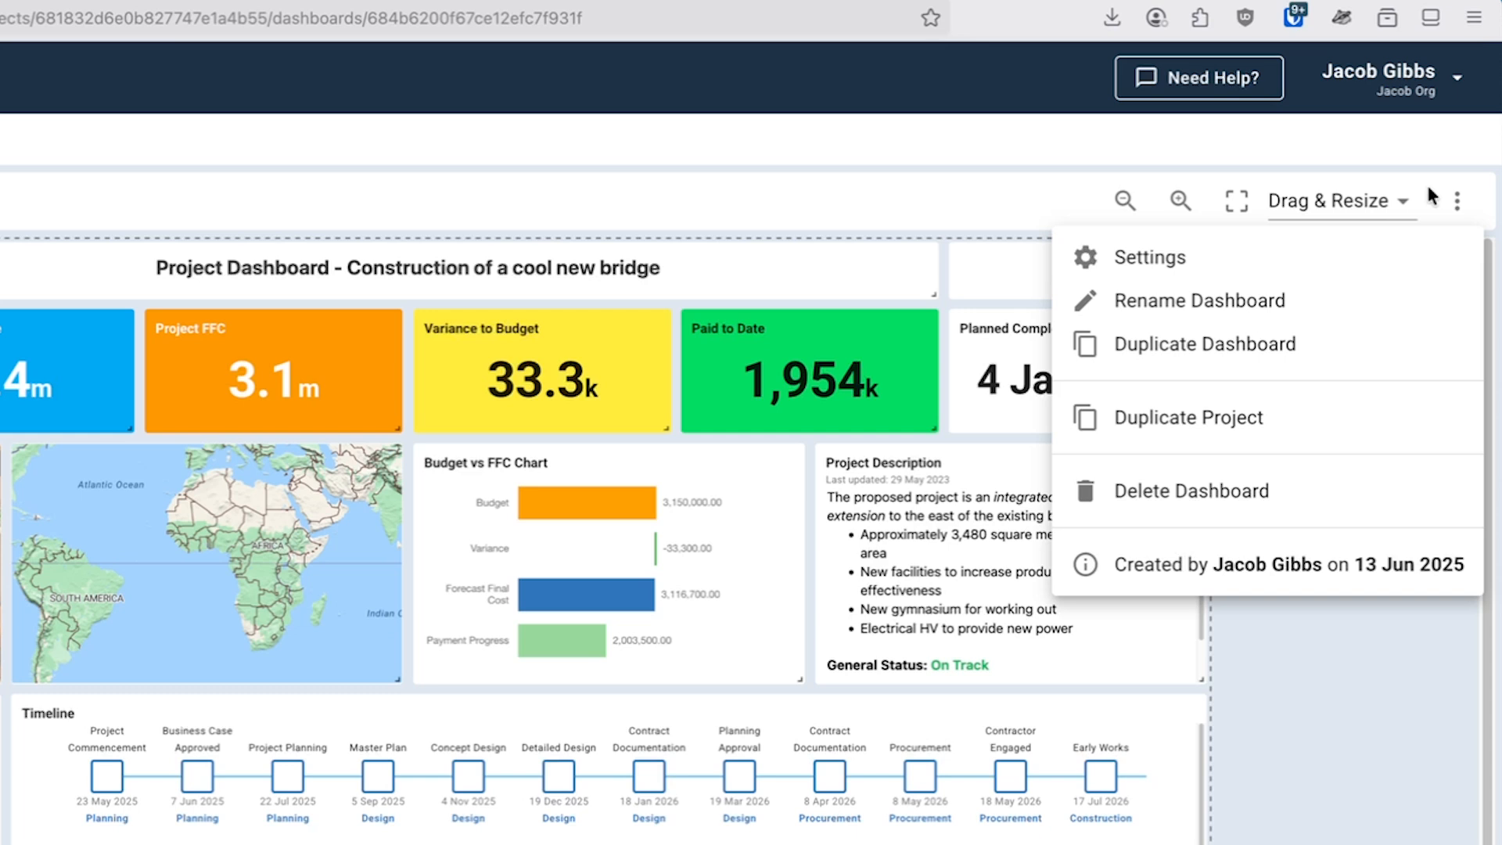
left_click(1250, 258)
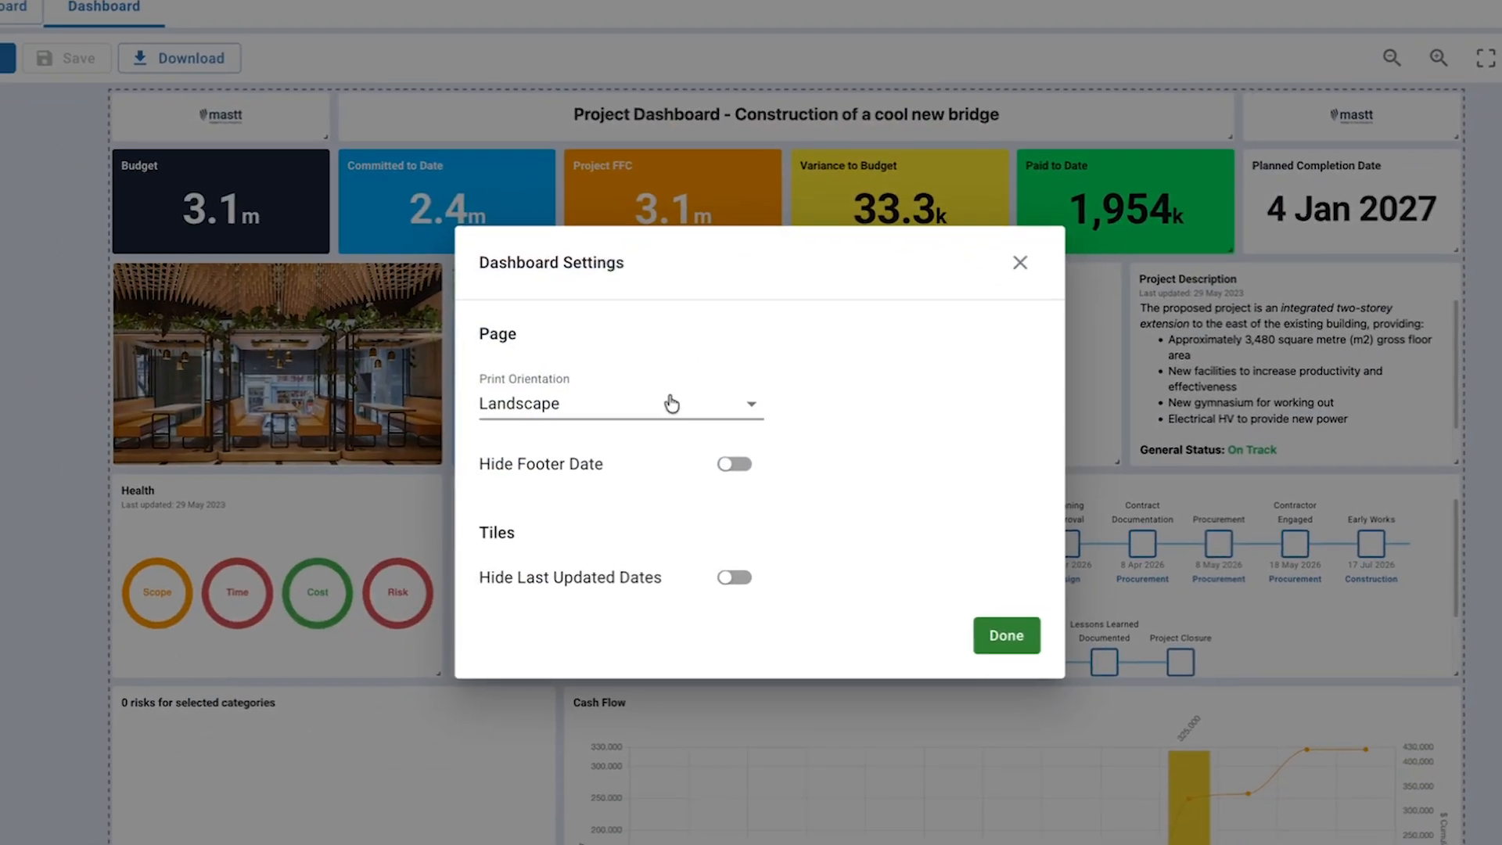
left_click(661, 403)
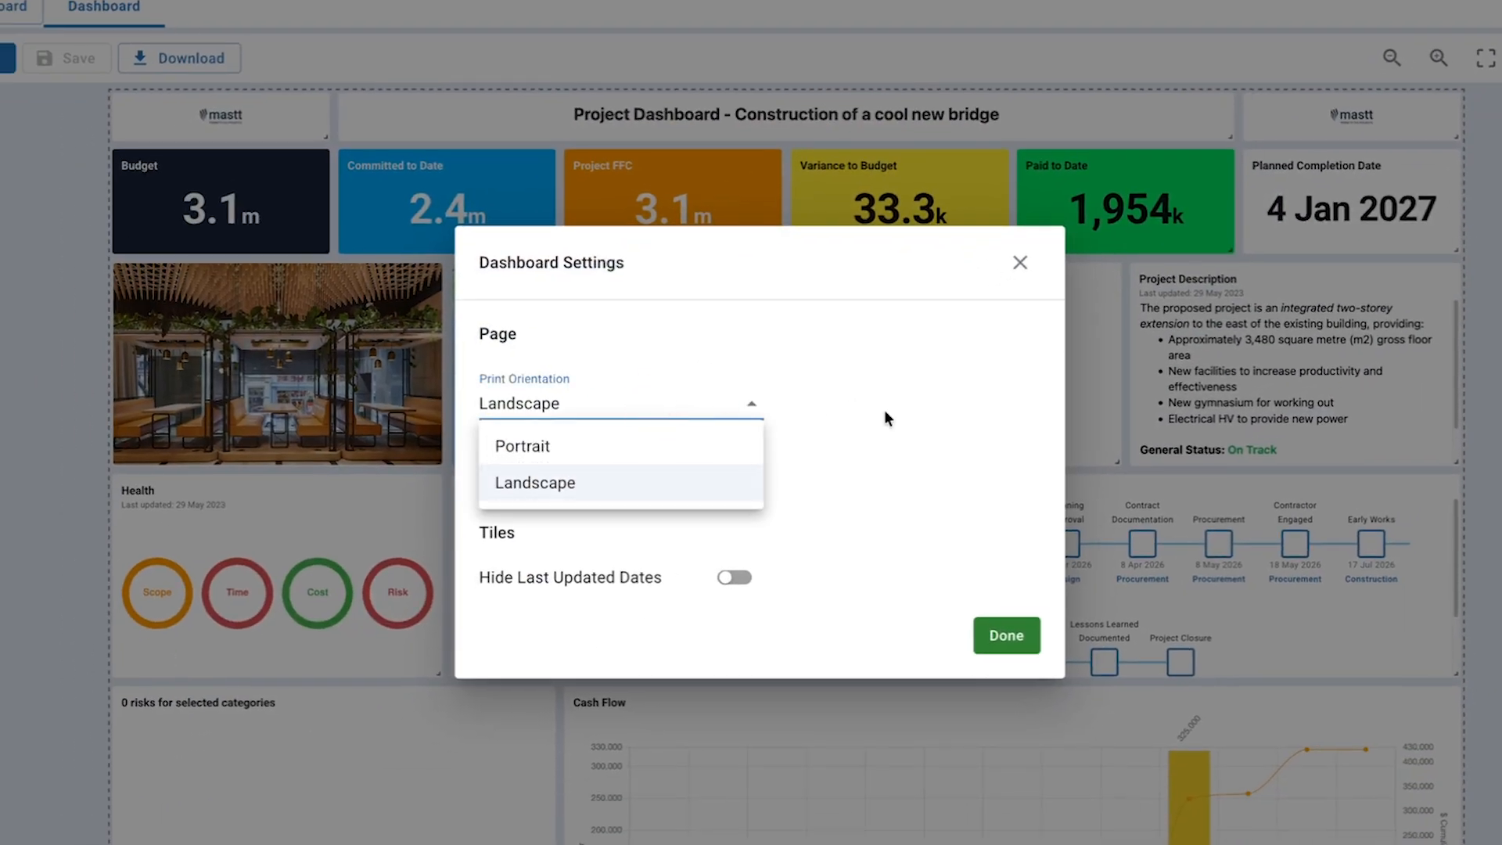
left_click(815, 440)
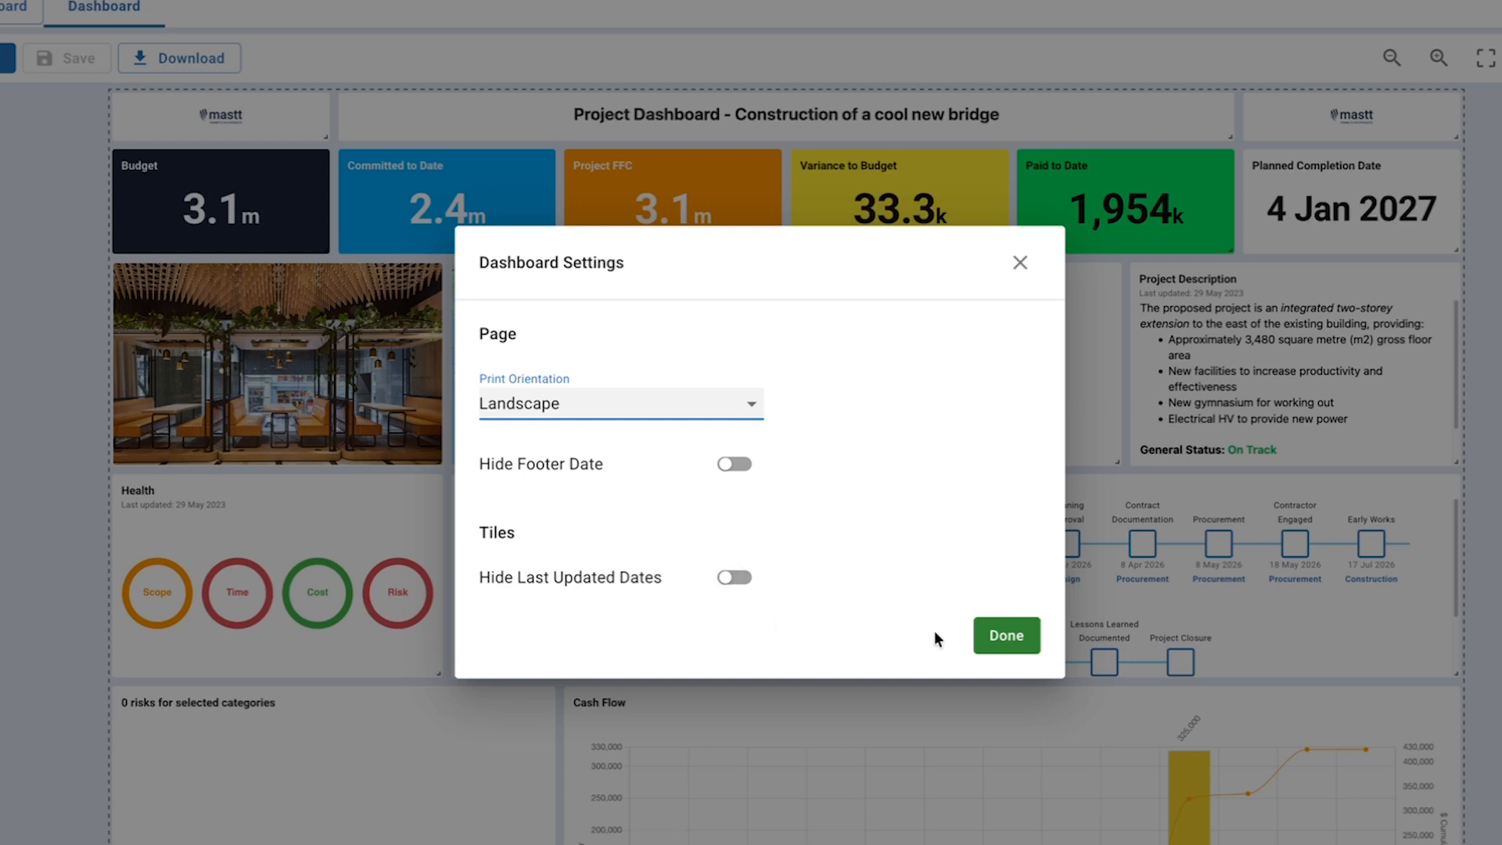
left_click(1003, 635)
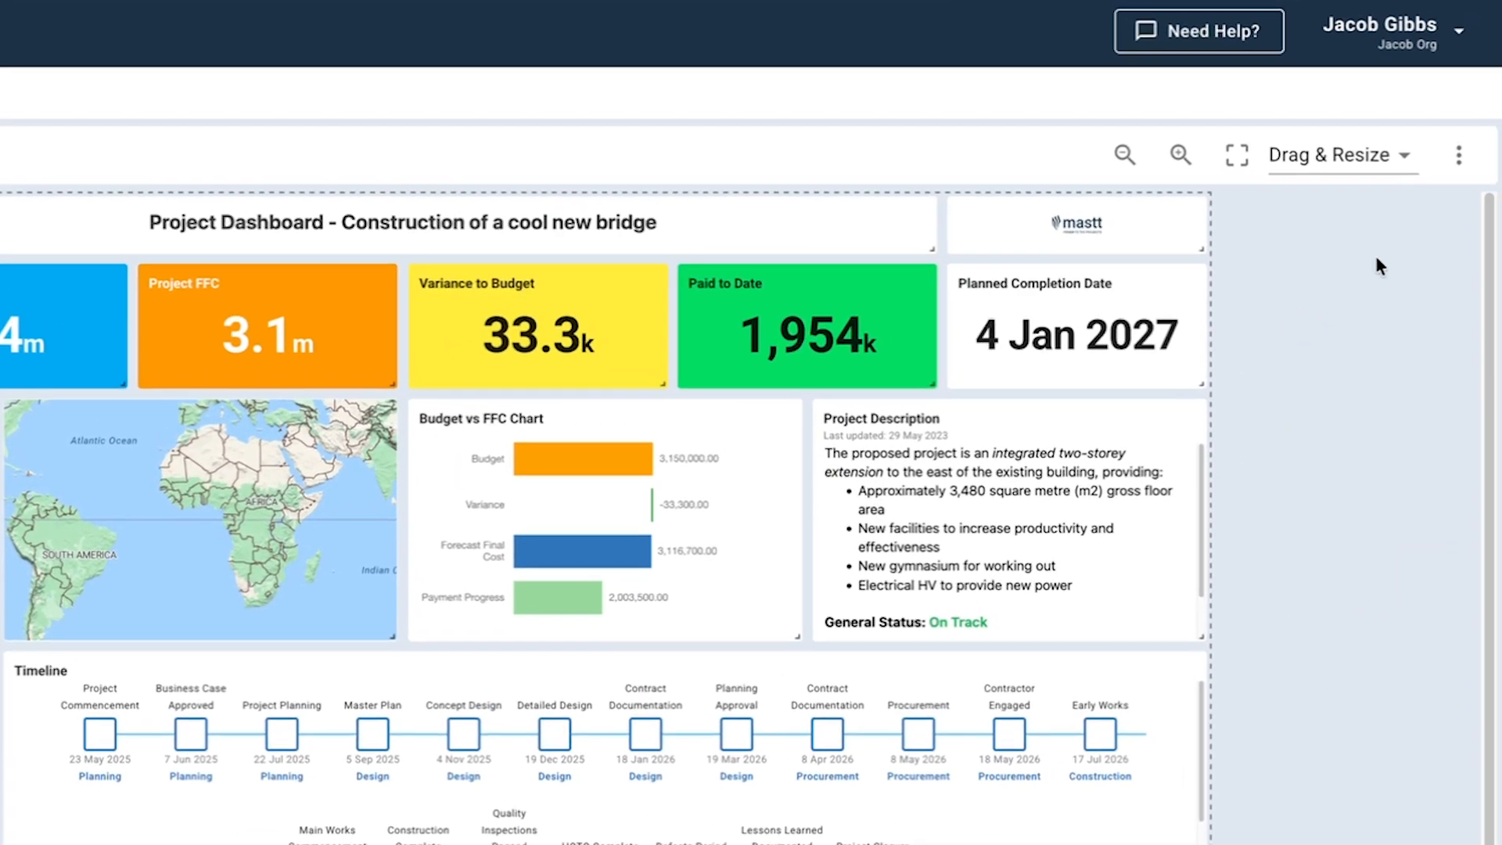
Switch the dashboard's view mode to Presentation, then to Print Preview.
left_click(1355, 155)
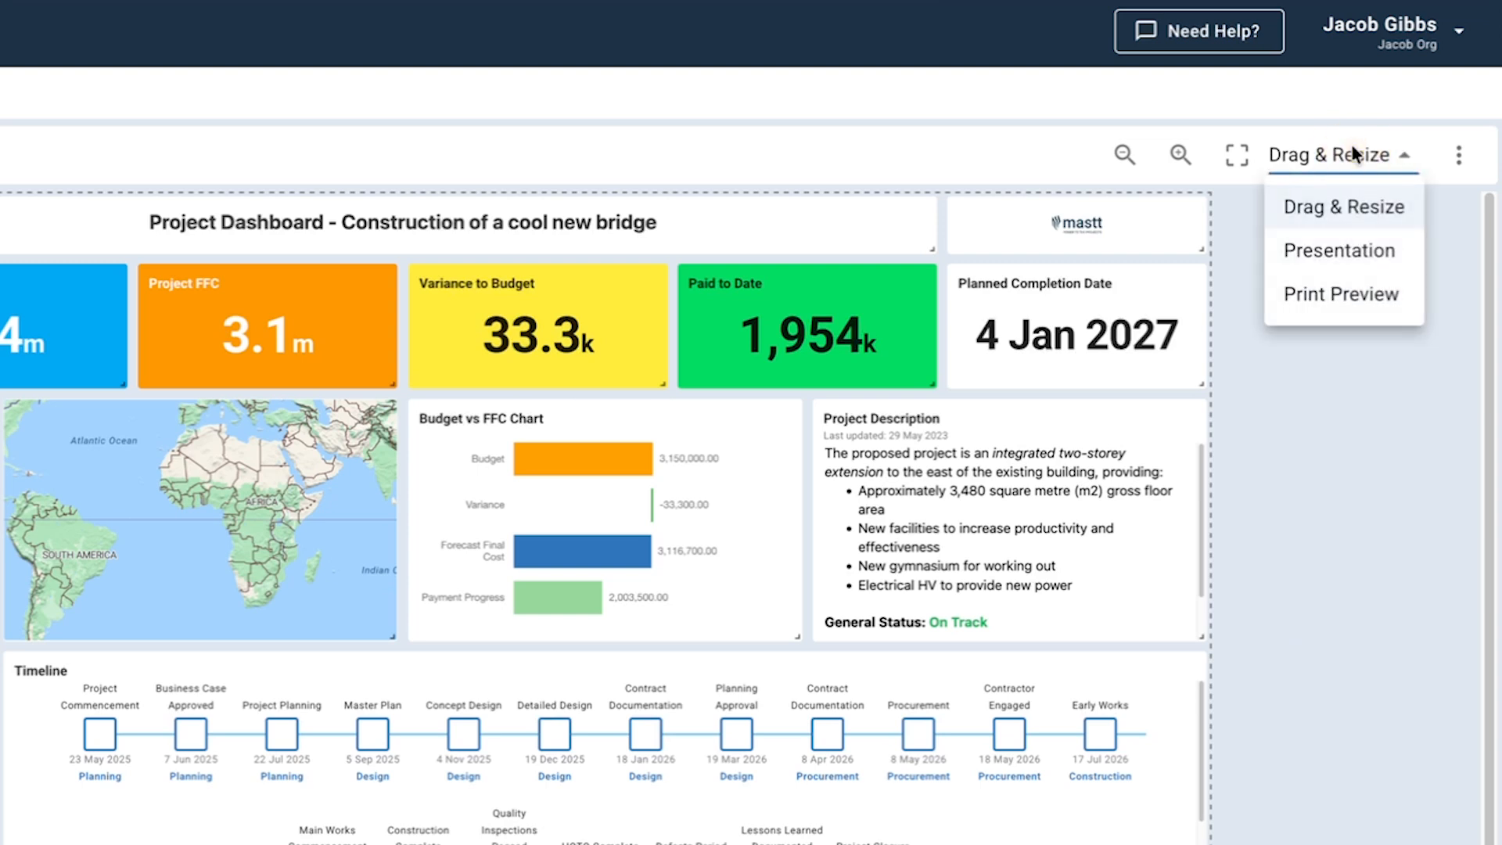
left_click(1349, 254)
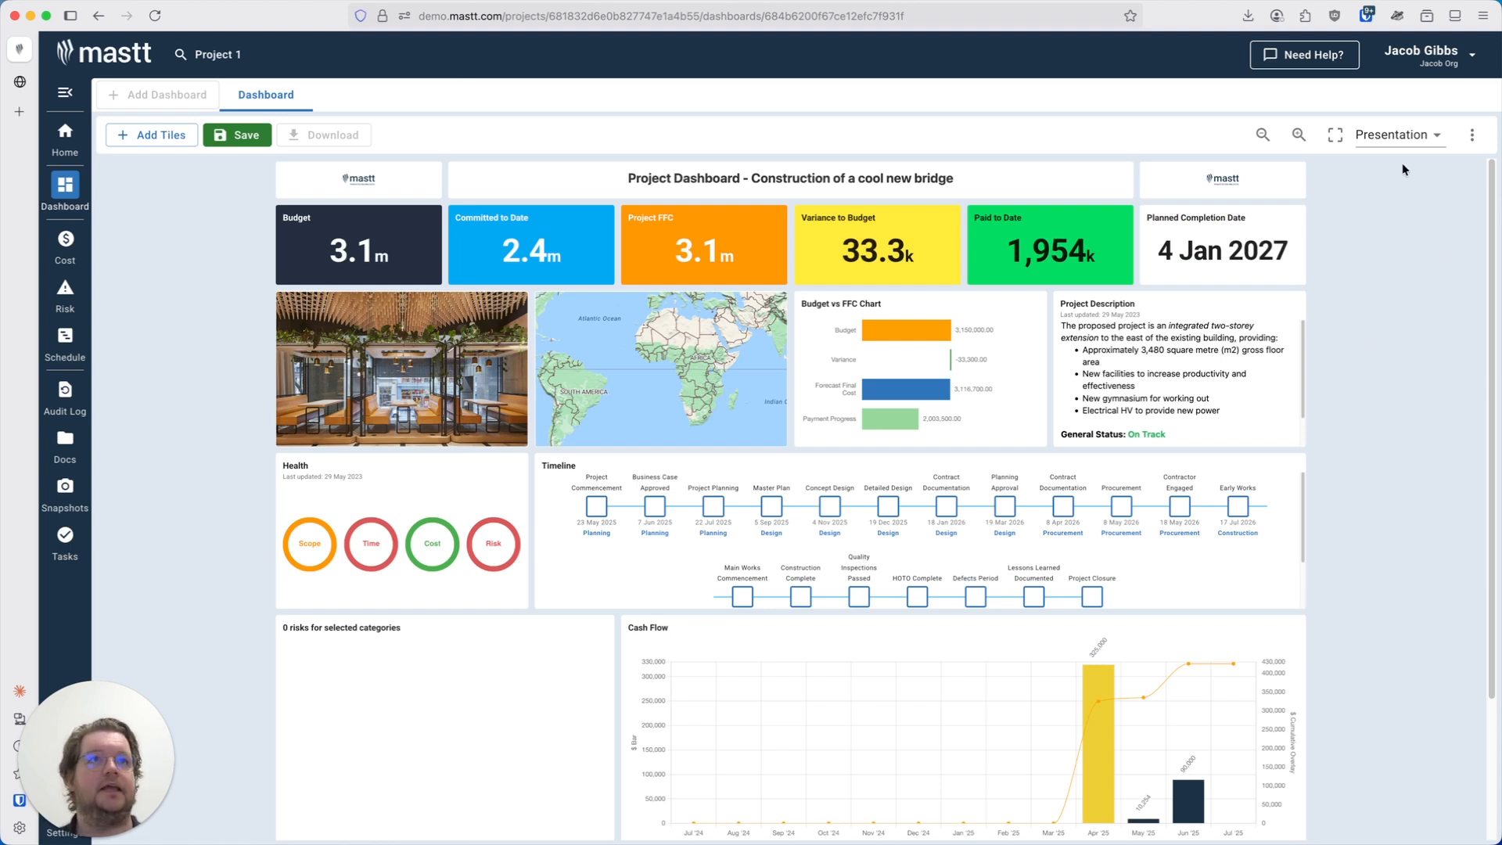
left_click(1397, 135)
left_click(1420, 228)
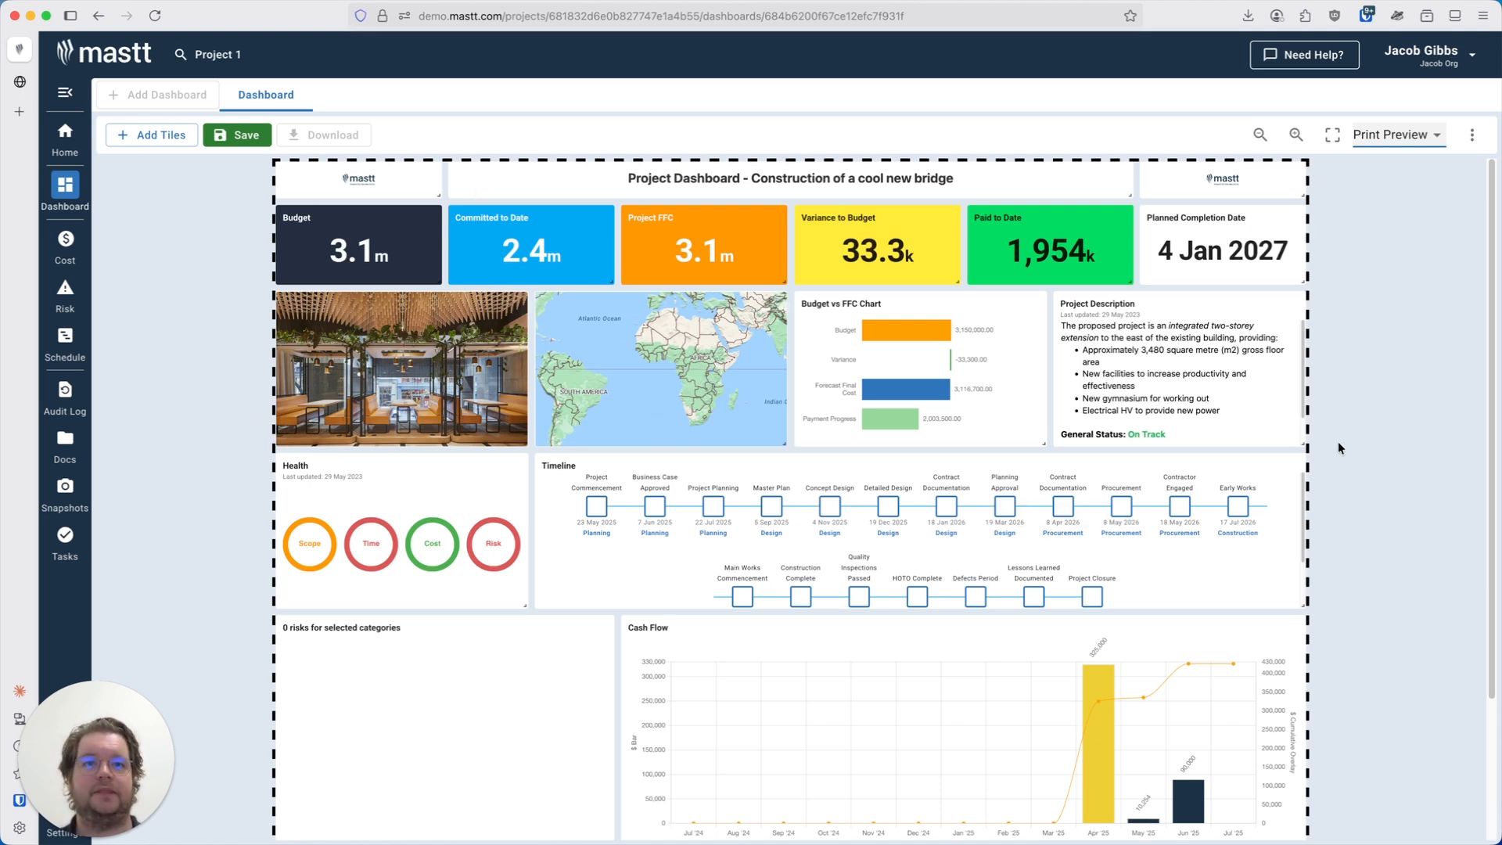
Save the dashboard, confirming the overwrite of the previous layout.
left_click(241, 136)
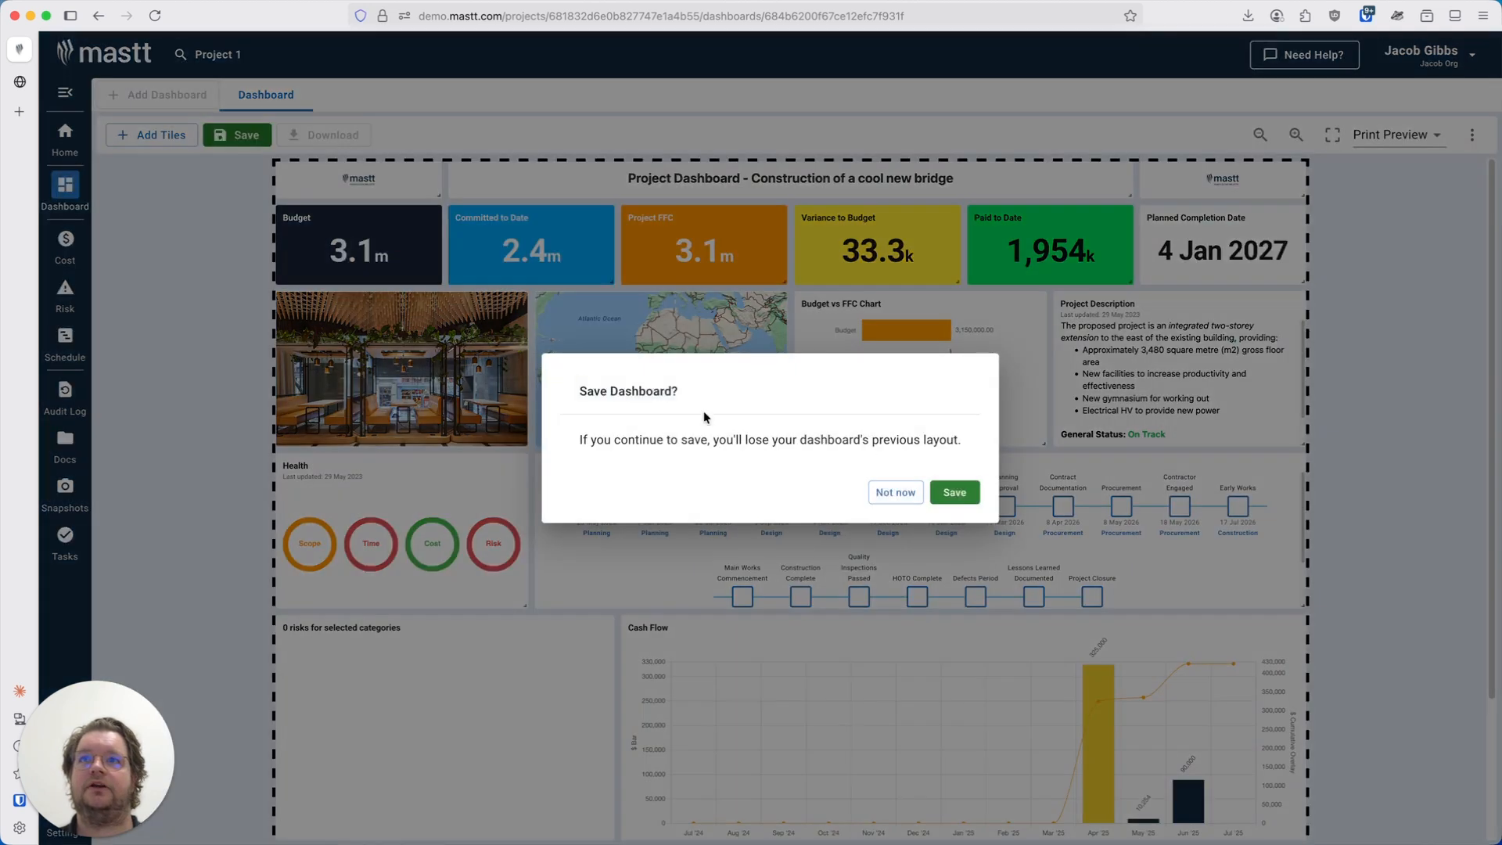
left_click(954, 492)
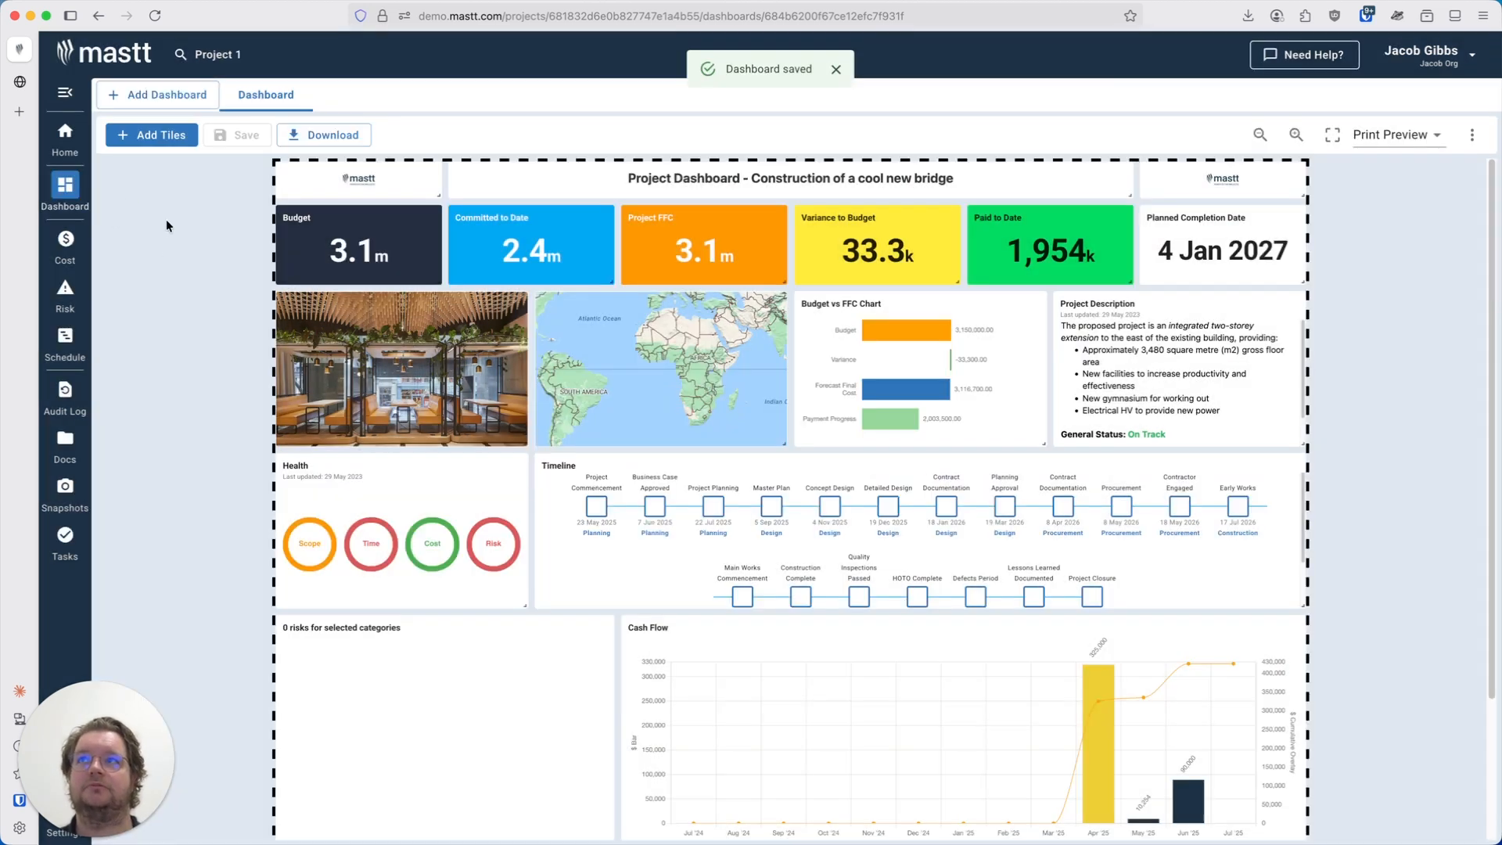
Create a new dashboard from the Mastt Standard PCG Report template.
left_click(172, 102)
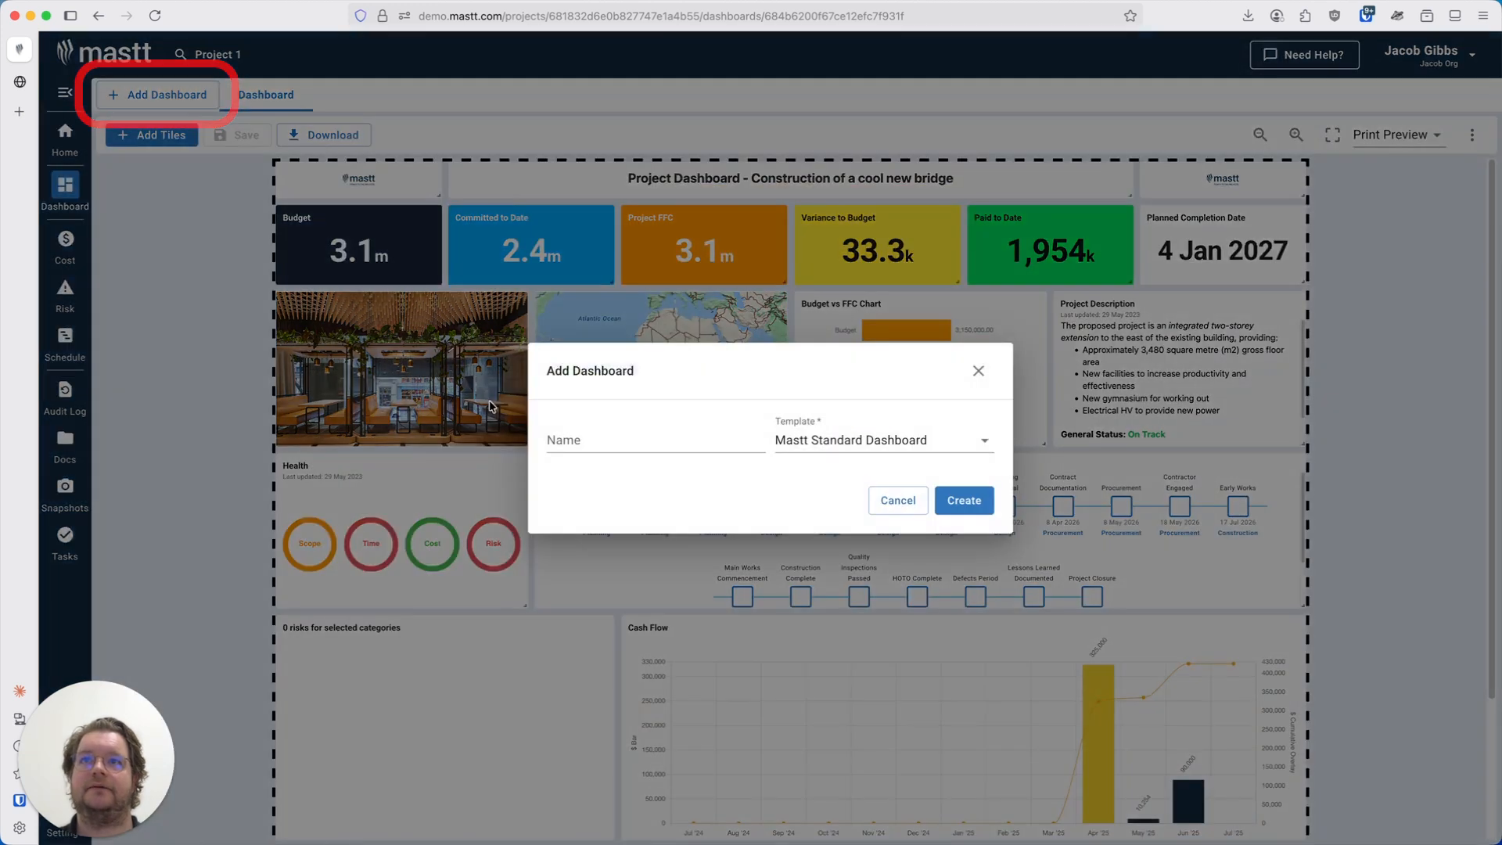
left_click(629, 433)
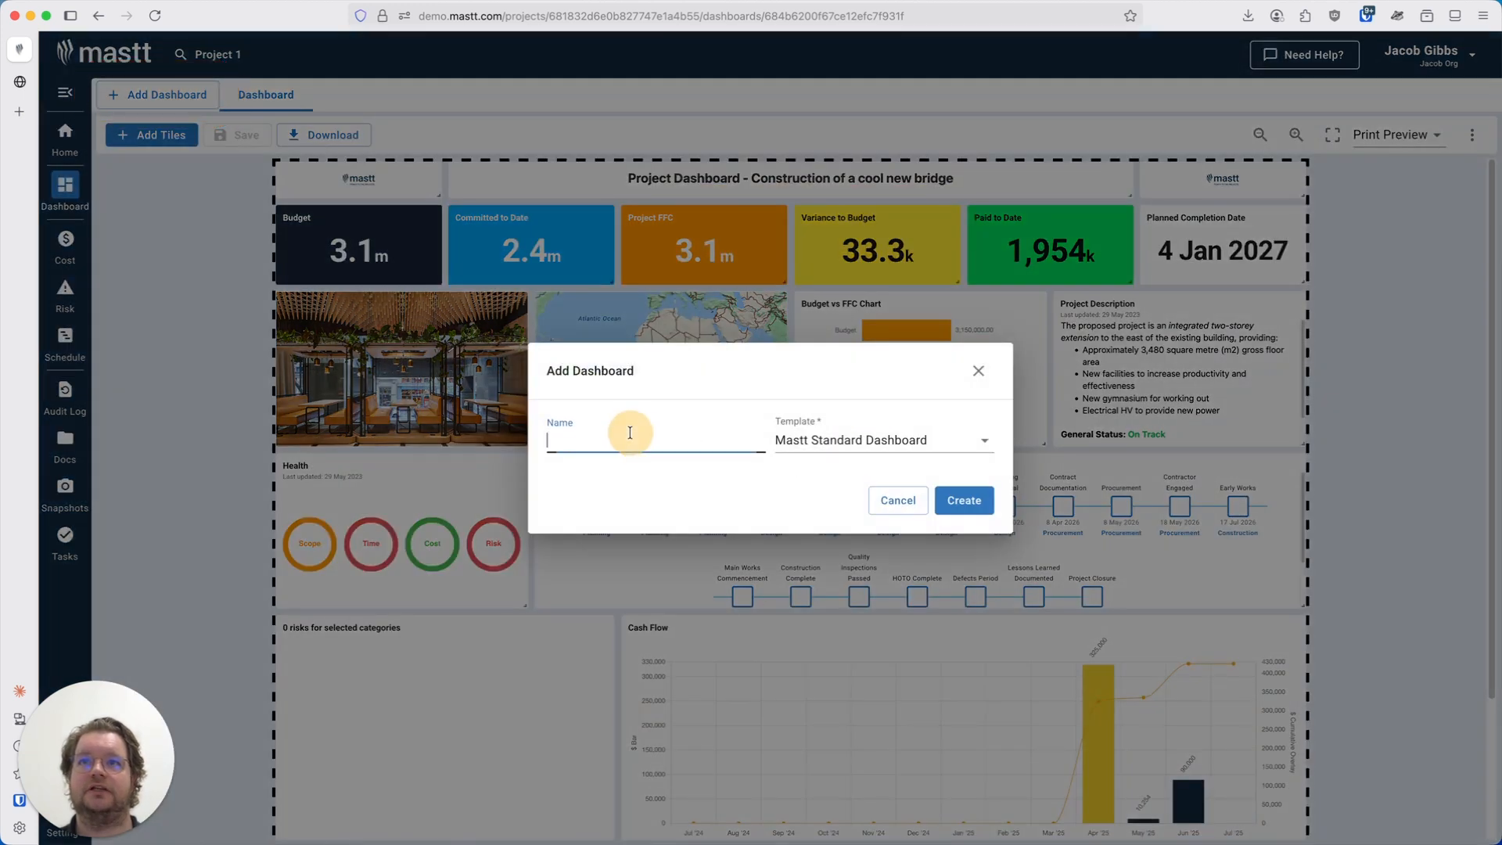
left_click(861, 441)
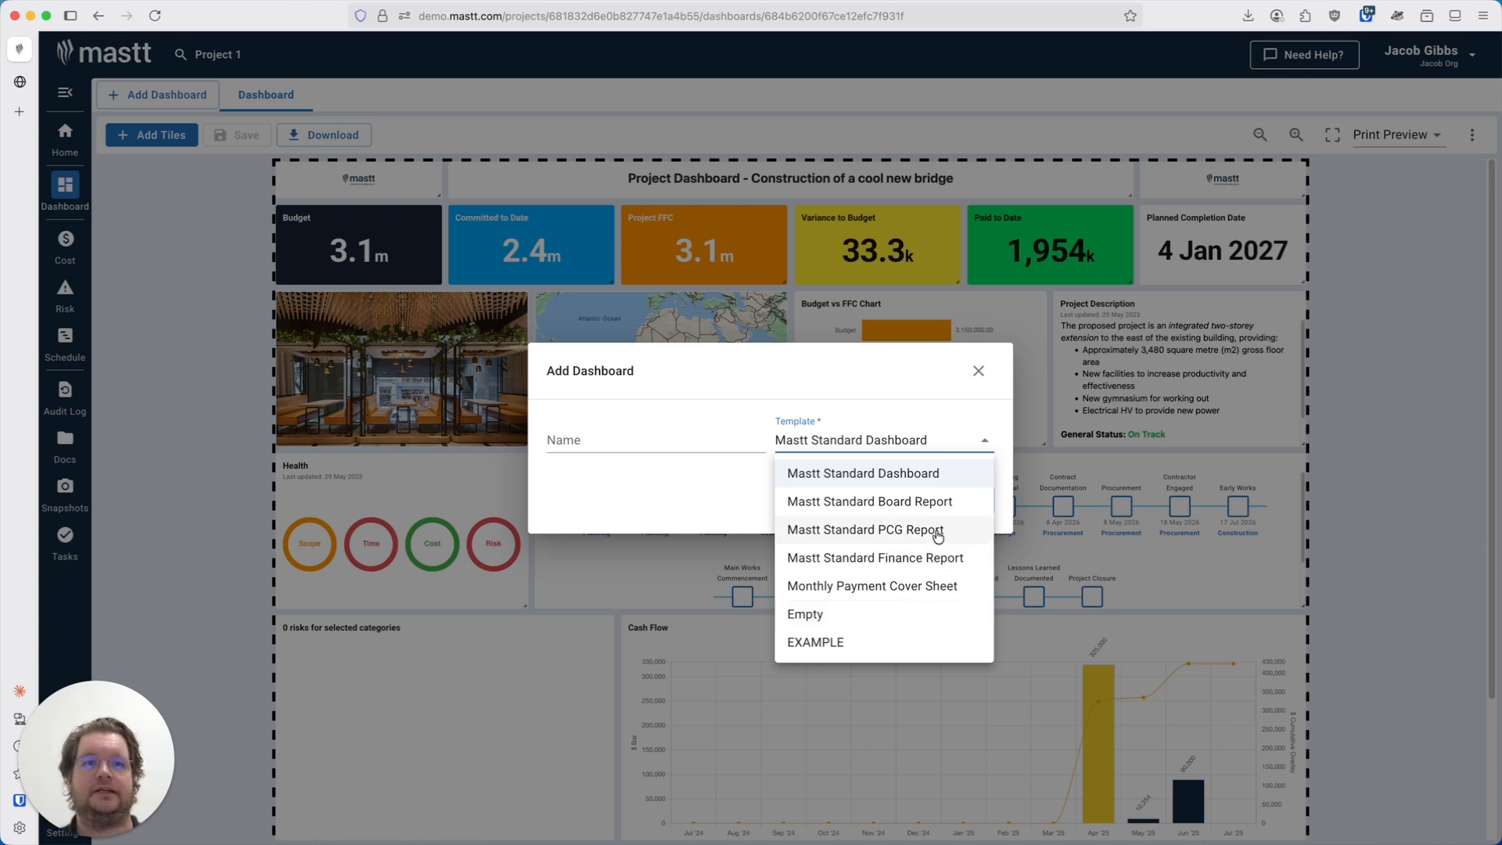
left_click(815, 528)
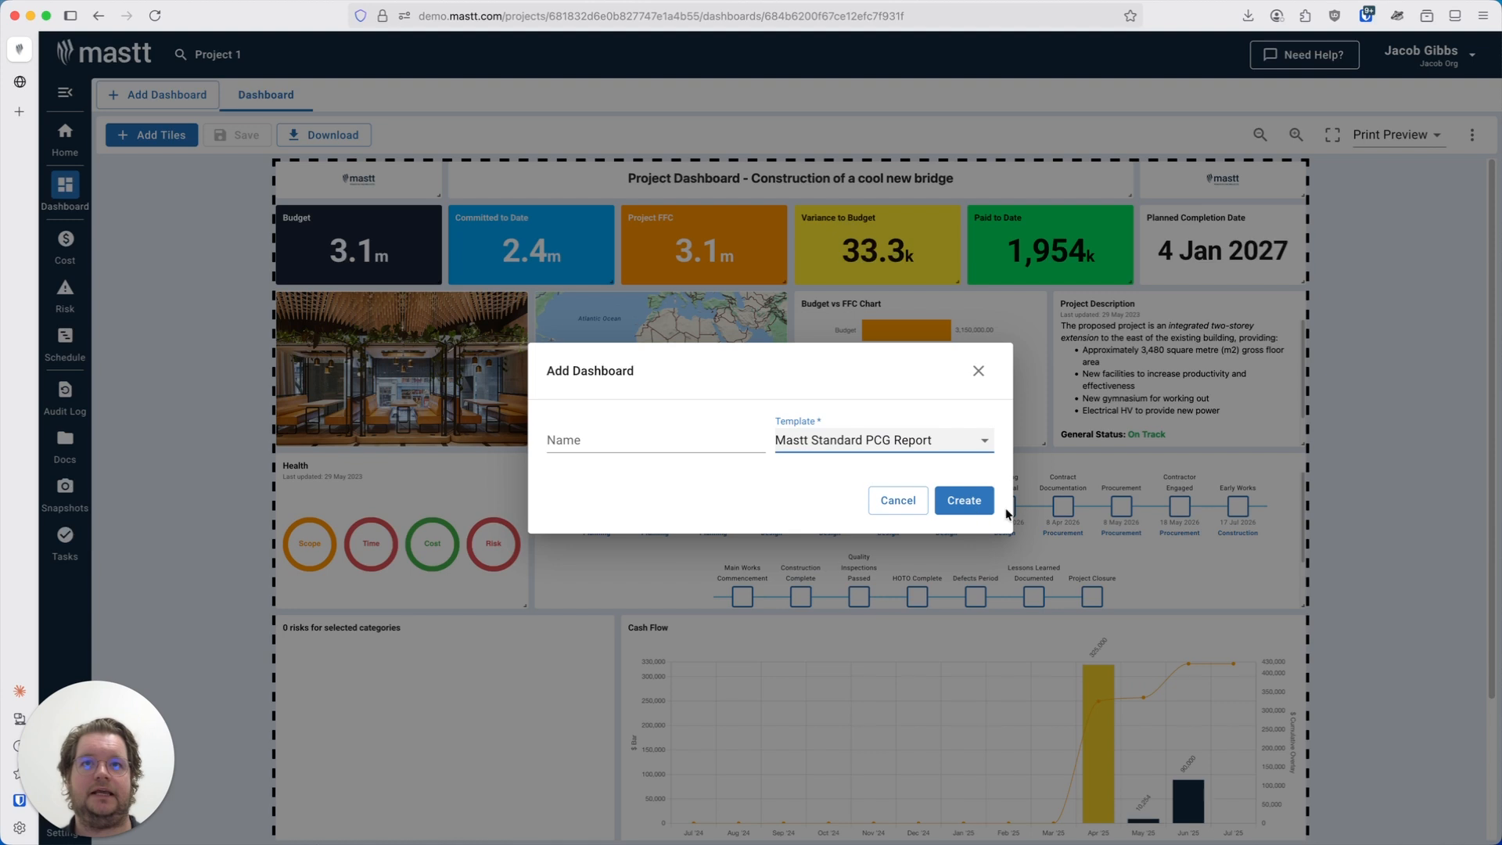
left_click(964, 501)
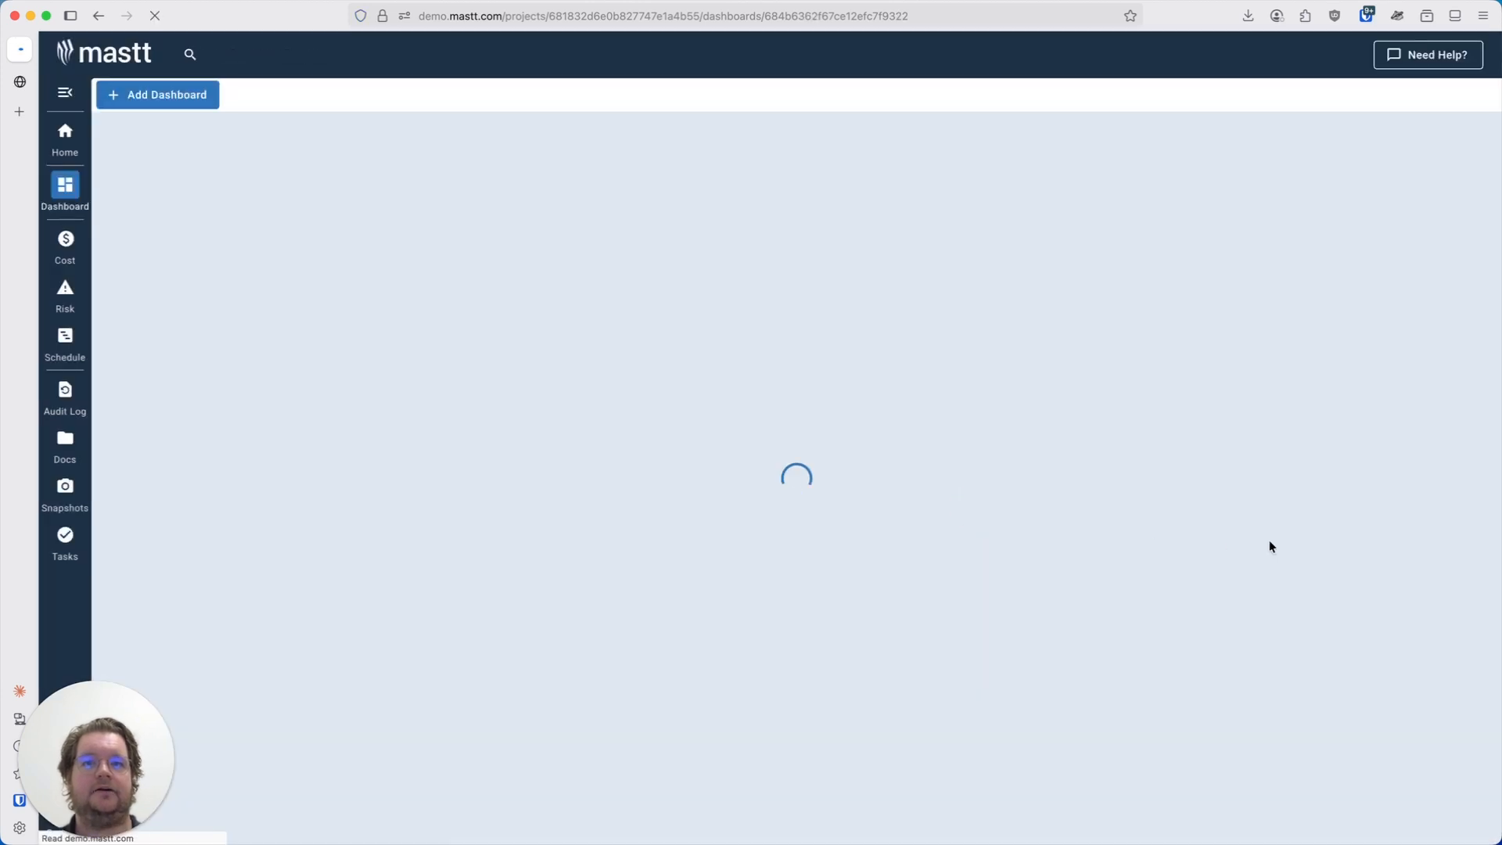